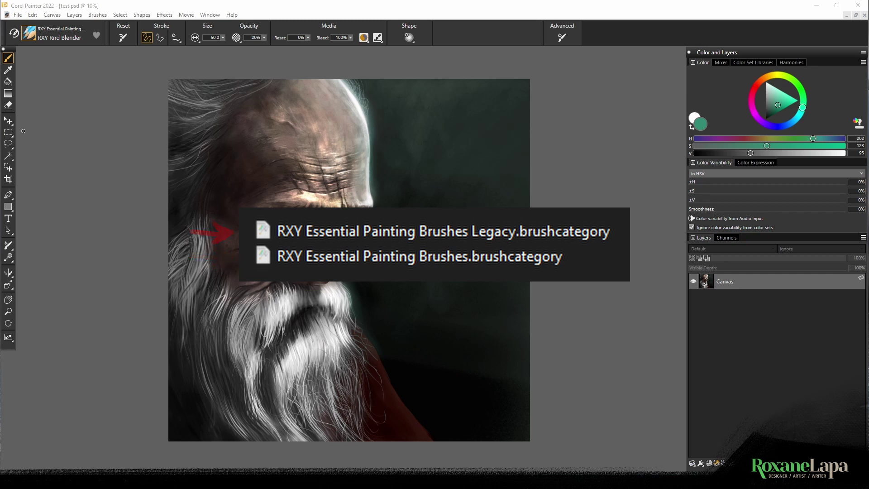
Step: Set the RXY Rnd Blender brush's method to Enhanced Cover in the General Brush Controls
{"action": "left_click", "coordinate": [752, 53]}
{"action": "left_click", "coordinate": [753, 51]}
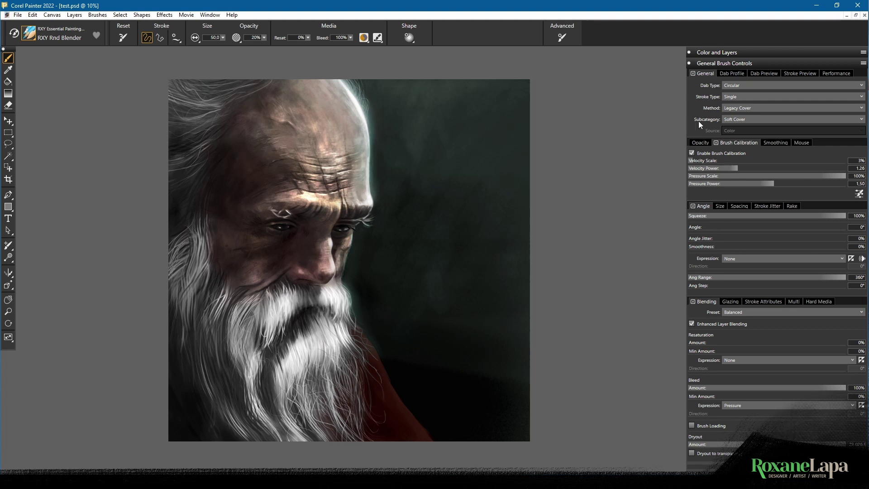
{"action": "left_click", "coordinate": [752, 107]}
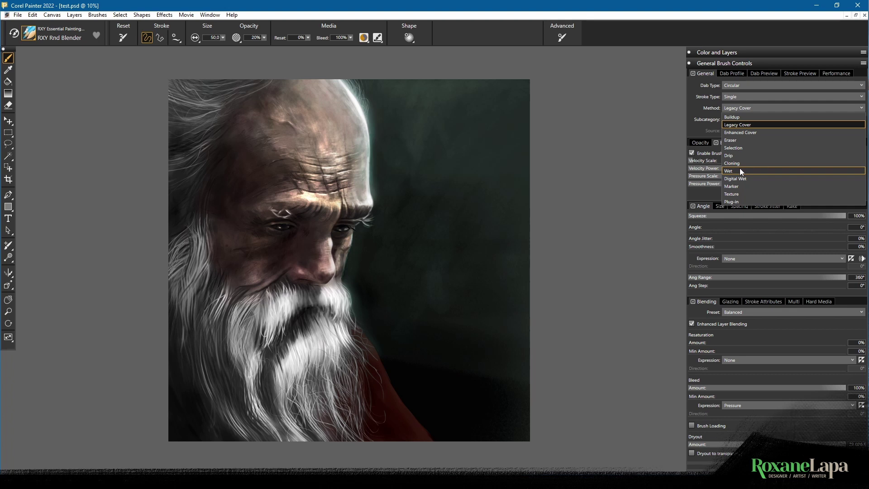
{"action": "left_click", "coordinate": [756, 131]}
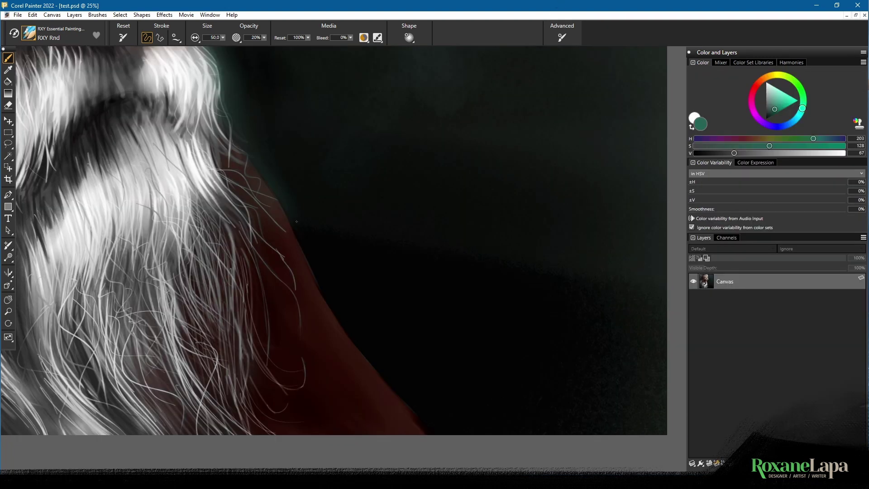
Step: Paint a fan of overlapping green strokes with the RXY Rnd brush along the outer edge of the red garment
{"action": "left_click_drag", "start_coordinate": [297, 221], "coordinate": [383, 356]}
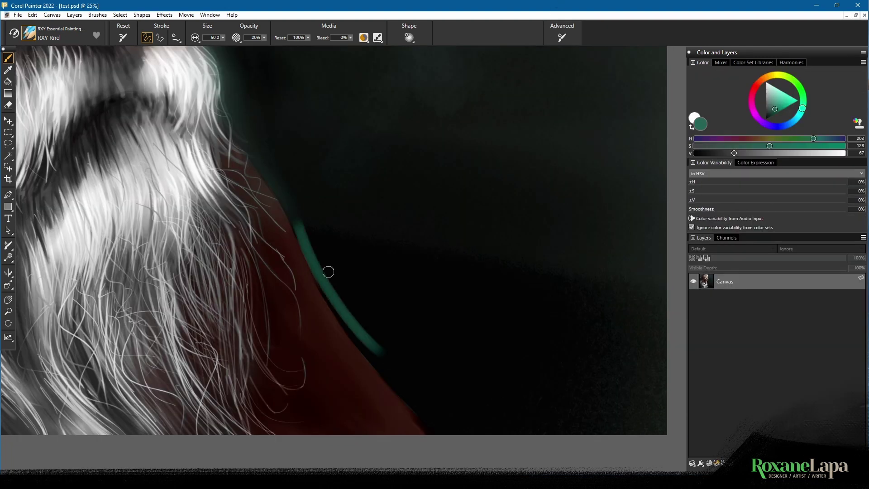
{"action": "left_click_drag", "start_coordinate": [298, 222], "coordinate": [391, 369]}
{"action": "left_click_drag", "start_coordinate": [310, 241], "coordinate": [389, 358]}
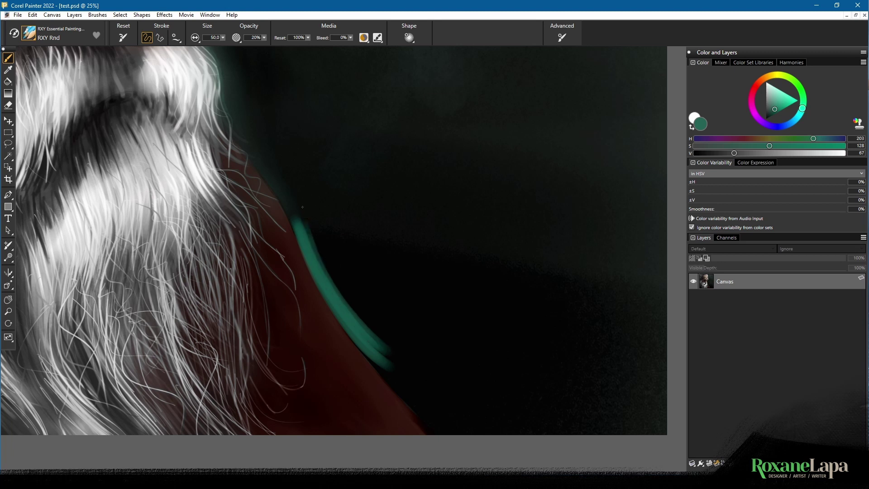
{"action": "left_click_drag", "start_coordinate": [303, 209], "coordinate": [409, 362]}
{"action": "mouse_move", "coordinate": [307, 226]}
{"action": "left_mouse_down"}
{"action": "mouse_move", "coordinate": [393, 346]}
{"action": "mouse_move", "coordinate": [410, 355]}
{"action": "left_mouse_up"}
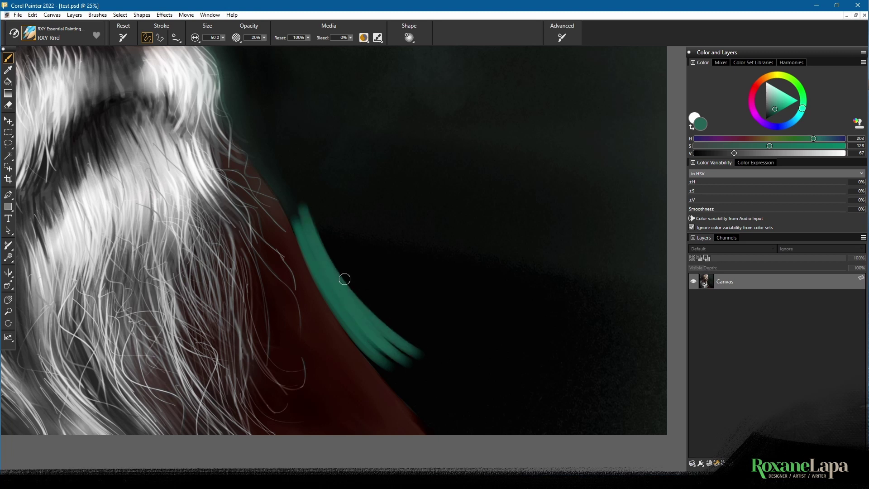
{"action": "mouse_move", "coordinate": [322, 243]}
{"action": "left_mouse_down"}
{"action": "mouse_move", "coordinate": [310, 226]}
{"action": "mouse_move", "coordinate": [432, 347]}
{"action": "left_mouse_up"}
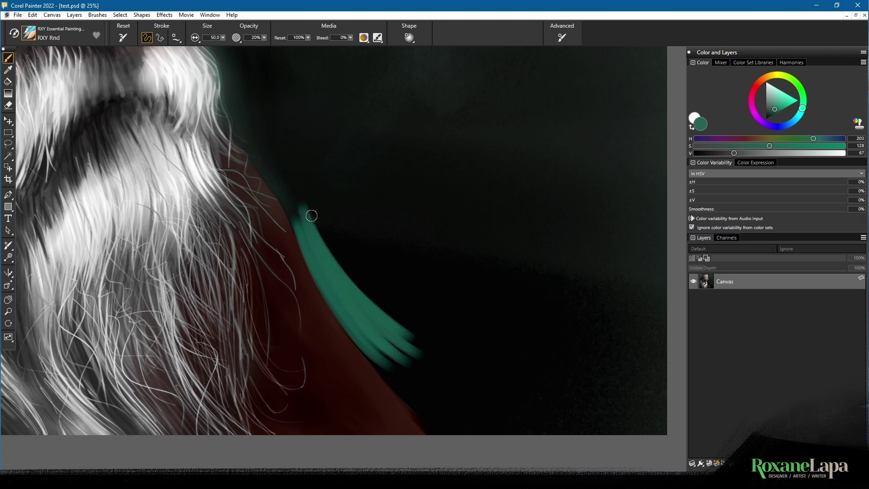
{"action": "left_click_drag", "start_coordinate": [304, 209], "coordinate": [428, 347]}
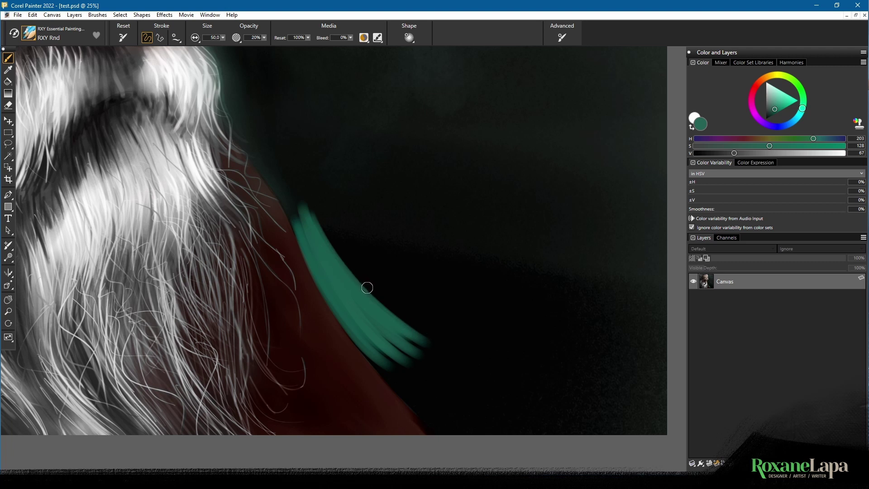
{"action": "left_click_drag", "start_coordinate": [322, 230], "coordinate": [422, 314]}
{"action": "left_click_drag", "start_coordinate": [327, 245], "coordinate": [429, 327]}
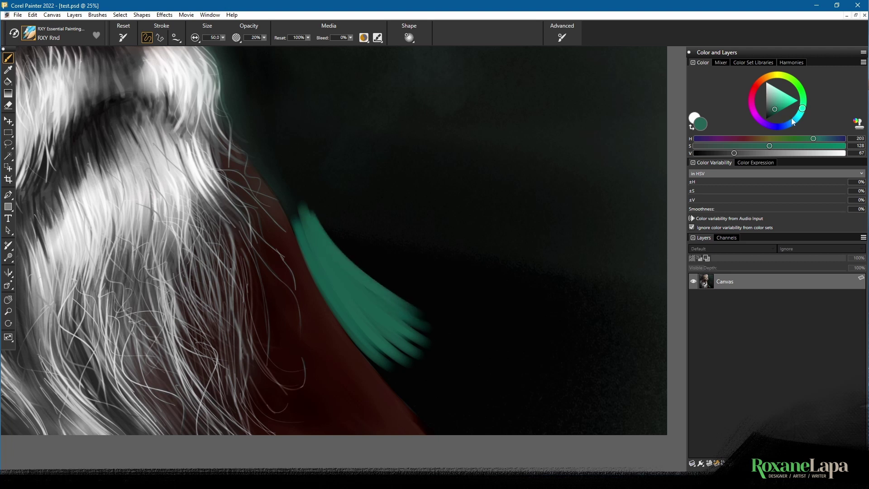
Step: Choose a muted dark blue and paint two curved strokes along the upper edge of the green patch
{"action": "left_click", "coordinate": [795, 120]}
{"action": "left_click", "coordinate": [772, 111]}
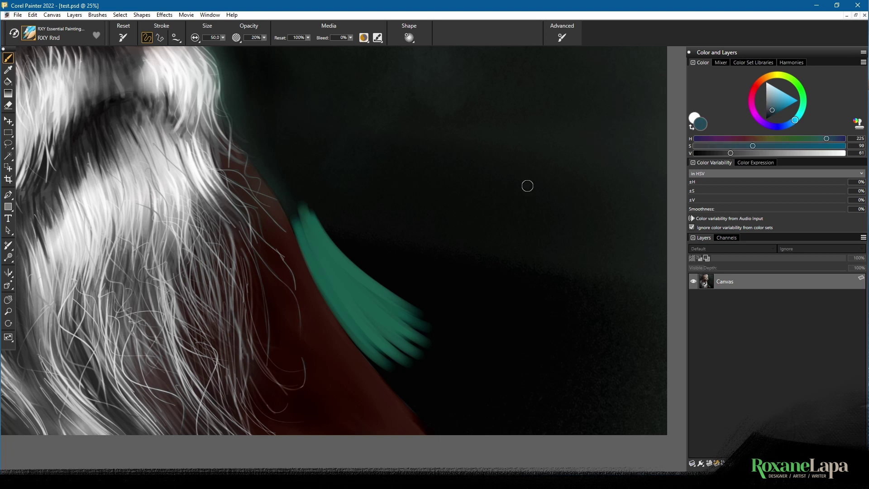
{"action": "left_click_drag", "start_coordinate": [323, 225], "coordinate": [418, 307]}
{"action": "mouse_move", "coordinate": [313, 207]}
{"action": "left_mouse_down"}
{"action": "mouse_move", "coordinate": [424, 307]}
{"action": "mouse_move", "coordinate": [328, 226]}
{"action": "mouse_move", "coordinate": [436, 302]}
{"action": "mouse_move", "coordinate": [441, 290]}
{"action": "left_mouse_up"}
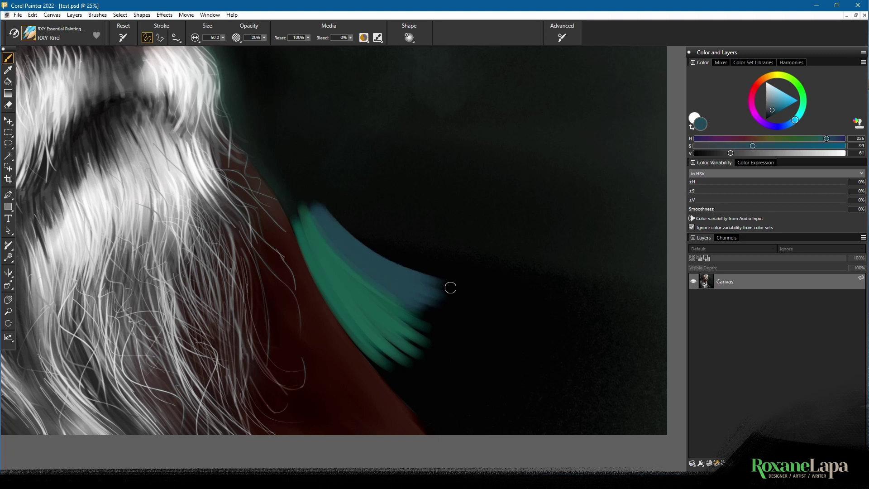
Step: Paint a few overlapping, near-vertical blue strokes on the dark background just above the blue and green patch
{"action": "key", "text": "ctrl+minus"}
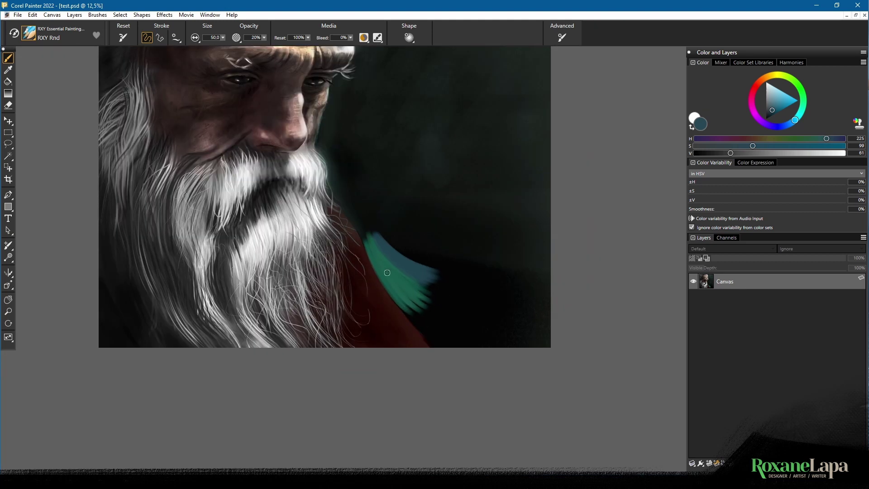
{"action": "mouse_move", "coordinate": [353, 142]}
{"action": "left_mouse_down"}
{"action": "mouse_move", "coordinate": [359, 305]}
{"action": "mouse_move", "coordinate": [363, 292]}
{"action": "left_mouse_up"}
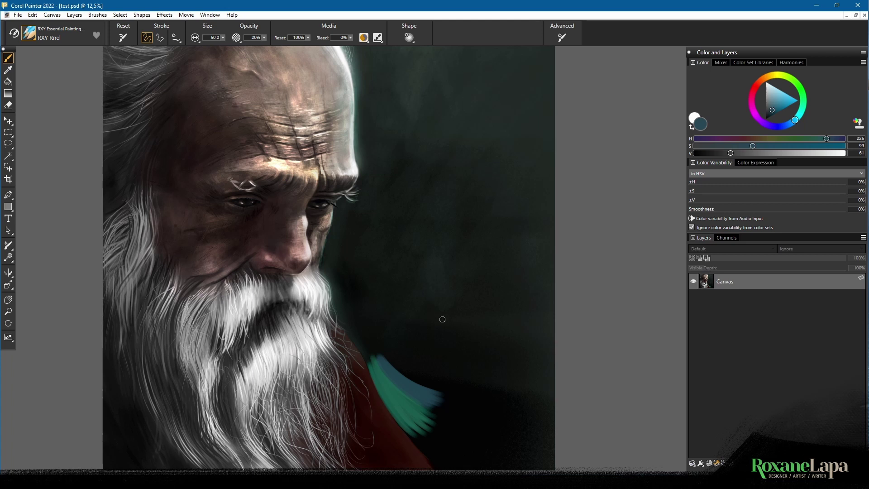
{"action": "key", "text": "ctrl+plus"}
{"action": "left_click_drag", "start_coordinate": [390, 353], "coordinate": [374, 102]}
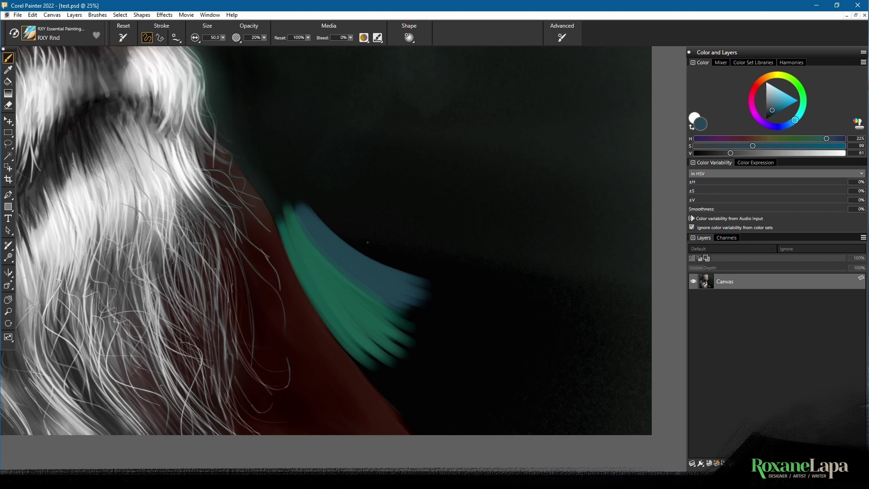
{"action": "mouse_move", "coordinate": [362, 157]}
{"action": "left_mouse_down"}
{"action": "mouse_move", "coordinate": [382, 249]}
{"action": "mouse_move", "coordinate": [373, 134]}
{"action": "left_mouse_up"}
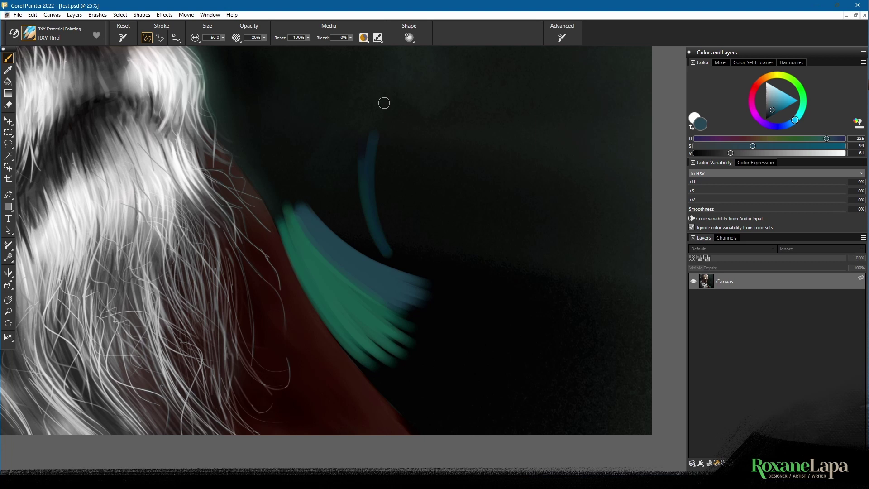
{"action": "mouse_move", "coordinate": [374, 135]}
{"action": "left_mouse_down"}
{"action": "mouse_move", "coordinate": [390, 249]}
{"action": "mouse_move", "coordinate": [379, 131]}
{"action": "mouse_move", "coordinate": [406, 255]}
{"action": "mouse_move", "coordinate": [384, 179]}
{"action": "mouse_move", "coordinate": [395, 130]}
{"action": "left_mouse_up"}
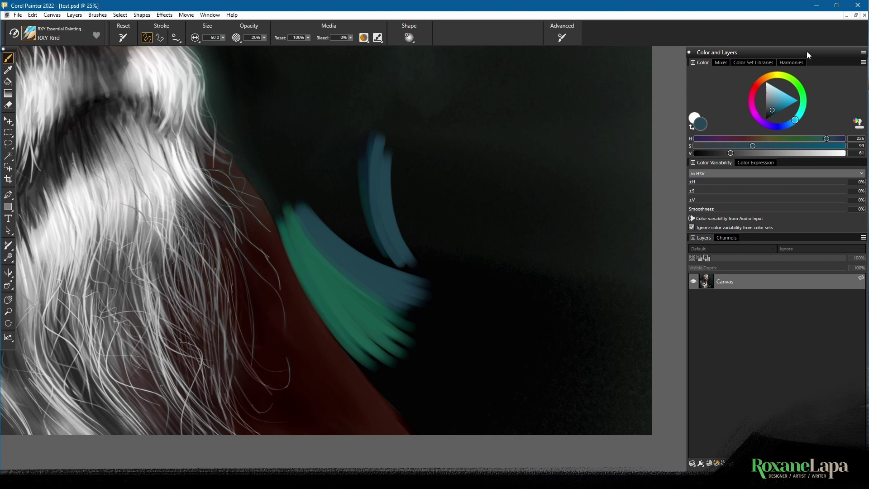
Step: Set the brush calibration's Pressure Power to 3 and paint a thin vertical test stroke beside the short blue strokes
{"action": "double_click", "coordinate": [791, 49]}
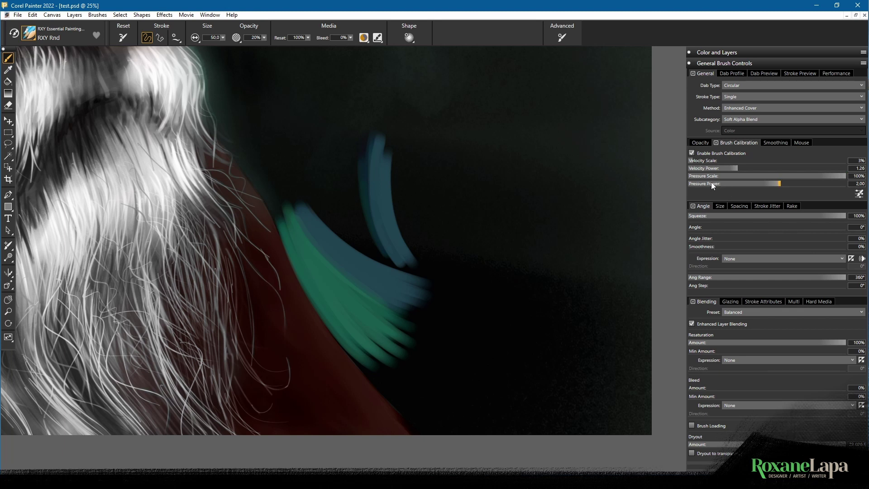
{"action": "left_click", "coordinate": [856, 184]}
{"action": "type", "text": "3"}
{"action": "key", "text": "Return"}
{"action": "left_click_drag", "start_coordinate": [427, 216], "coordinate": [419, 102]}
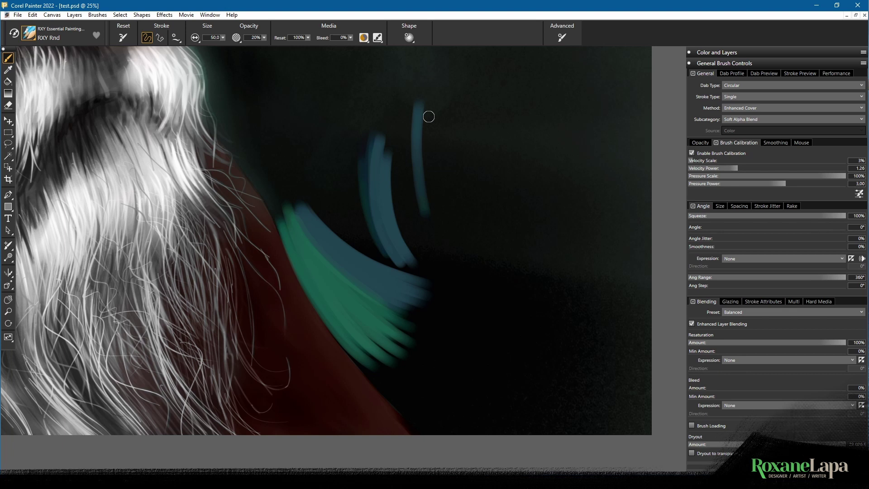
Step: Set the brush calibration's Pressure Power to 2
{"action": "double_click", "coordinate": [859, 183]}
{"action": "type", "text": "2"}
{"action": "key", "text": "Return"}
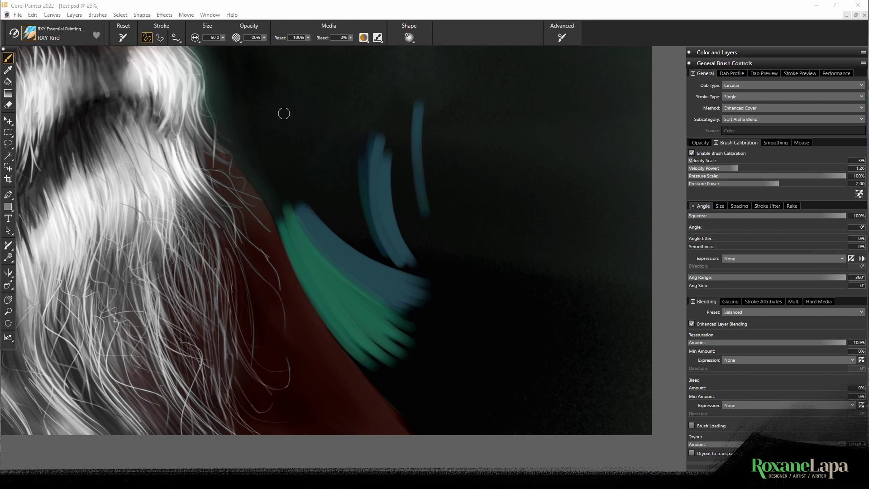
Step: Lower the brush opacity to 5% and paint faint vertical blue strokes above the start of the green patch
{"action": "left_click", "coordinate": [264, 38]}
{"action": "left_click_drag", "start_coordinate": [257, 47], "coordinate": [277, 50]}
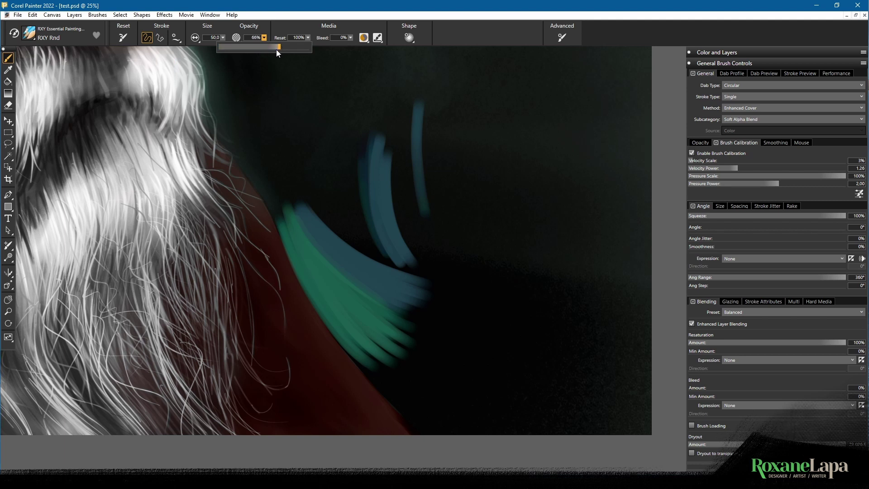
{"action": "left_click_drag", "start_coordinate": [228, 49], "coordinate": [225, 50]}
{"action": "left_click", "coordinate": [273, 218]}
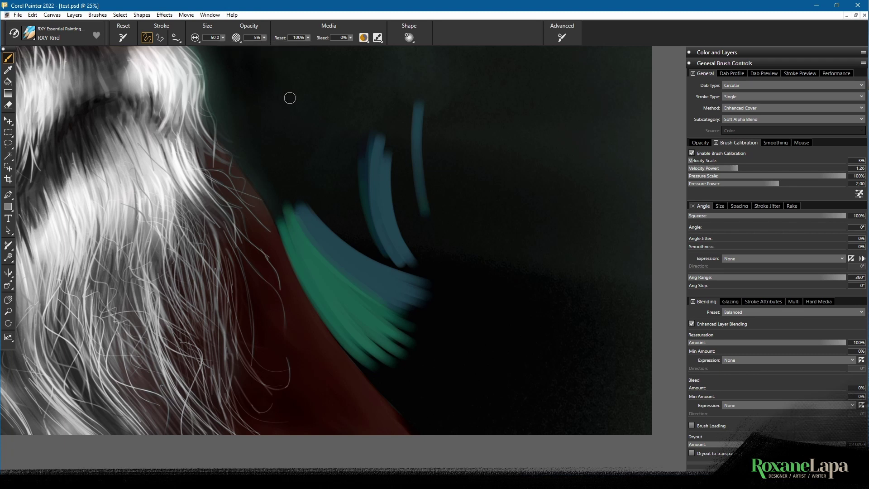
{"action": "left_click_drag", "start_coordinate": [275, 143], "coordinate": [293, 274]}
{"action": "left_click_drag", "start_coordinate": [276, 137], "coordinate": [280, 217]}
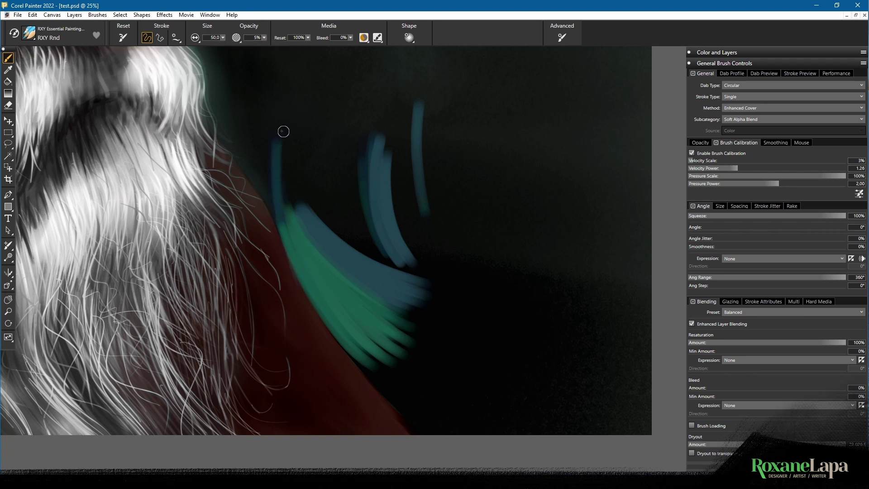
{"action": "left_click_drag", "start_coordinate": [282, 135], "coordinate": [288, 206]}
Step: Raise the brush opacity to 100% and paint solid crossing blue strokes between the faint and the short vertical strokes
{"action": "left_click", "coordinate": [264, 37]}
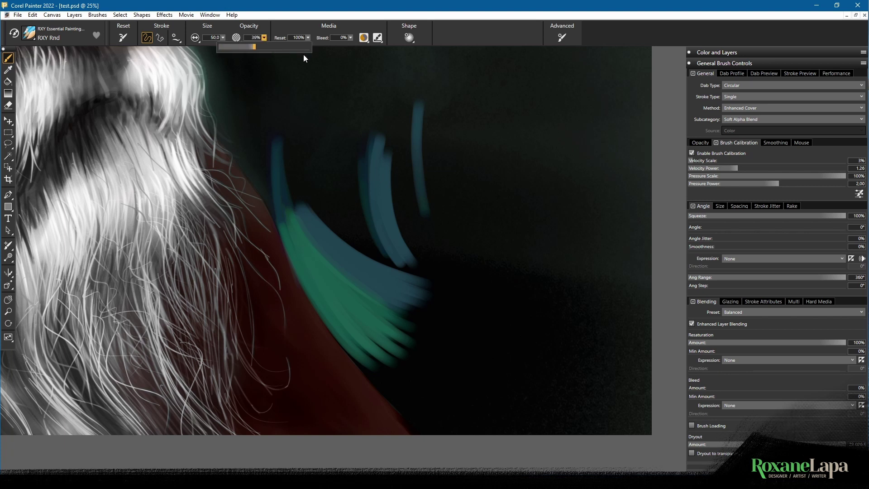
{"action": "left_click_drag", "start_coordinate": [251, 47], "coordinate": [313, 47]}
{"action": "left_click_drag", "start_coordinate": [310, 155], "coordinate": [314, 178]}
{"action": "left_click_drag", "start_coordinate": [318, 84], "coordinate": [323, 188]}
{"action": "left_click_drag", "start_coordinate": [291, 109], "coordinate": [341, 157]}
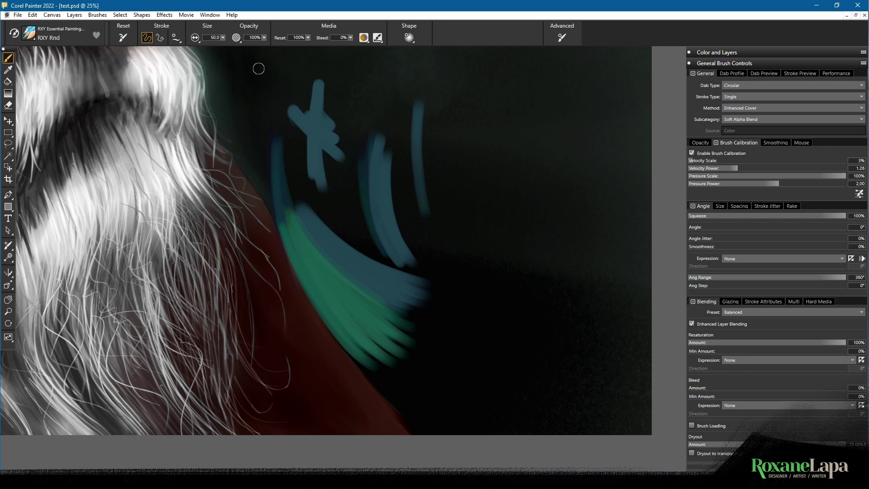
Step: Reset the RXY Rnd brush to its default settings and set its size to 80
{"action": "left_click", "coordinate": [123, 38]}
{"action": "type", "text": "80"}
{"action": "key", "text": "Return"}
{"action": "left_click", "coordinate": [97, 16]}
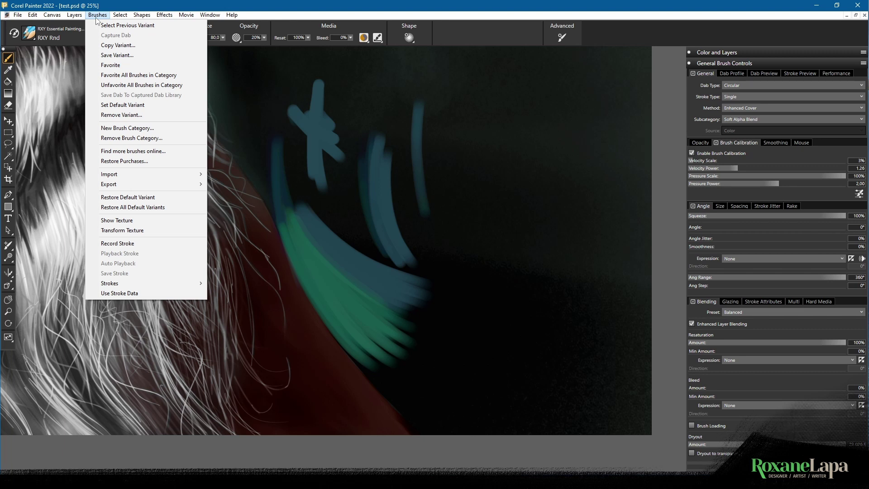
{"action": "left_click", "coordinate": [112, 55]}
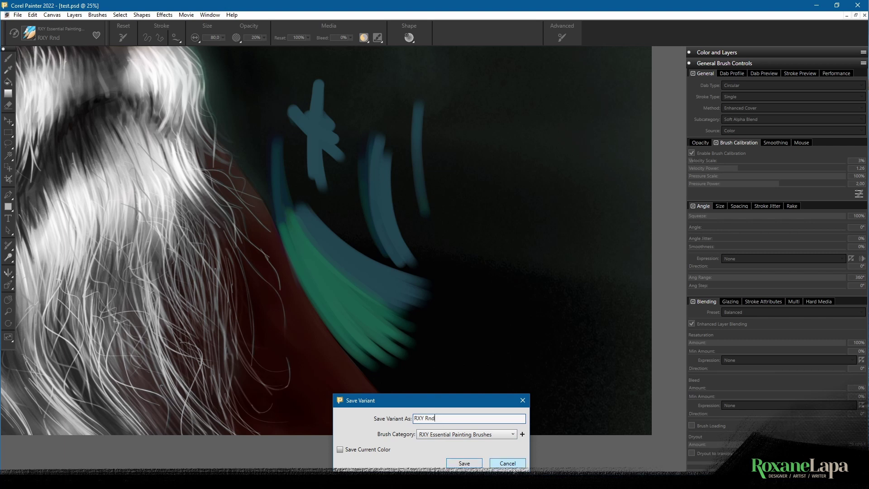
{"action": "left_click", "coordinate": [513, 468]}
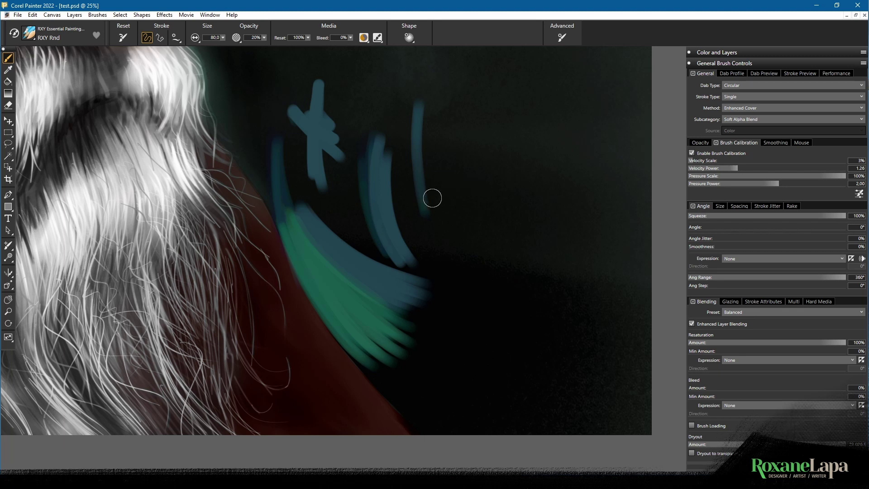
Step: Switch to the RXY Rnd Soft brush and paint a broad, soft dark blue patch beside the green and blue strokes
{"action": "left_click", "coordinate": [29, 34]}
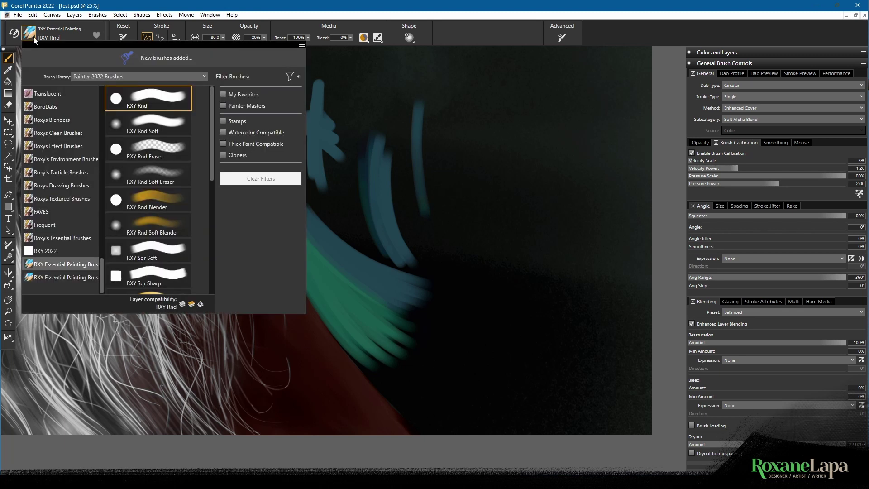
{"action": "left_click", "coordinate": [169, 127]}
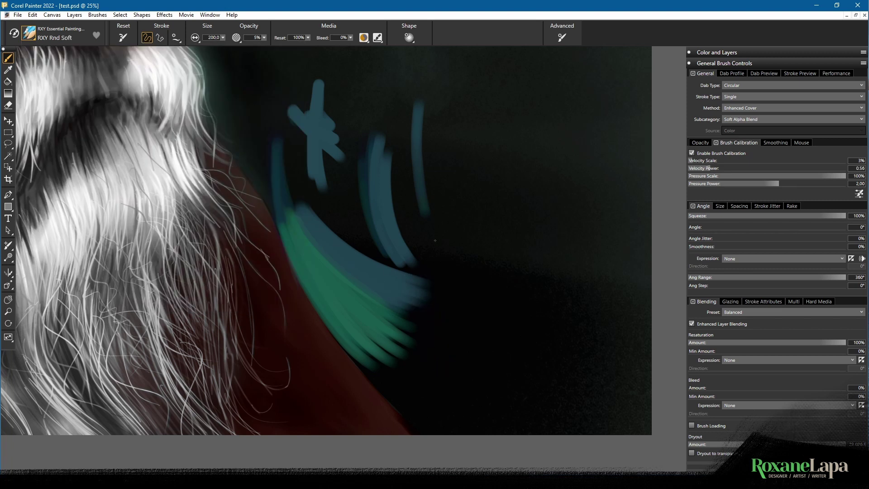
{"action": "left_click_drag", "start_coordinate": [434, 213], "coordinate": [435, 357]}
{"action": "left_click_drag", "start_coordinate": [473, 188], "coordinate": [463, 357]}
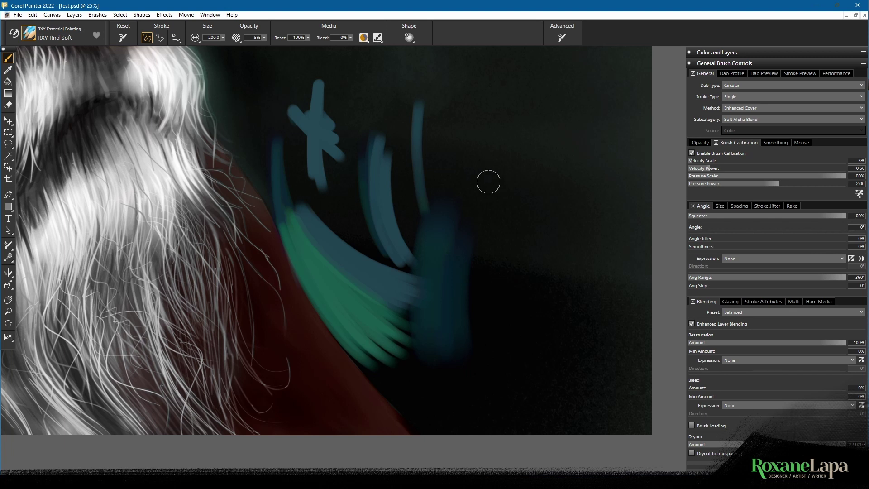
{"action": "mouse_move", "coordinate": [488, 182]}
{"action": "left_mouse_down"}
{"action": "mouse_move", "coordinate": [471, 228]}
{"action": "mouse_move", "coordinate": [480, 379]}
{"action": "left_mouse_up"}
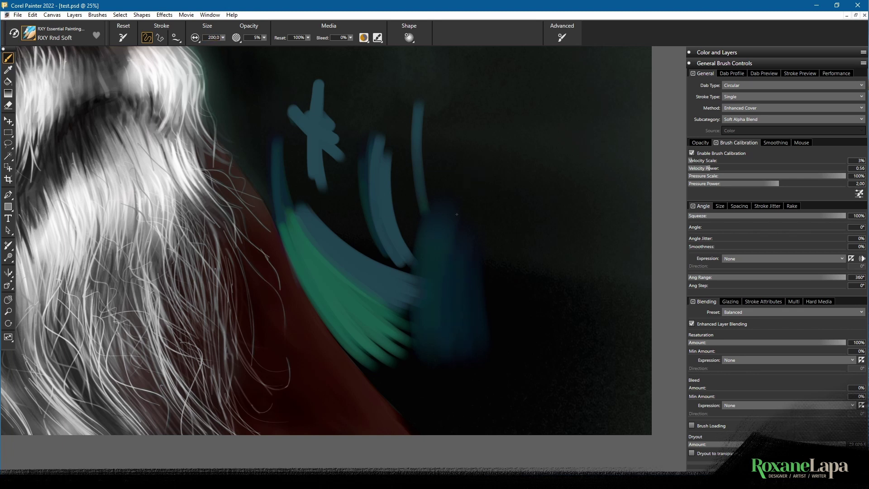
{"action": "left_click_drag", "start_coordinate": [466, 190], "coordinate": [460, 375]}
{"action": "left_click_drag", "start_coordinate": [469, 247], "coordinate": [489, 395]}
{"action": "left_click_drag", "start_coordinate": [475, 272], "coordinate": [508, 399]}
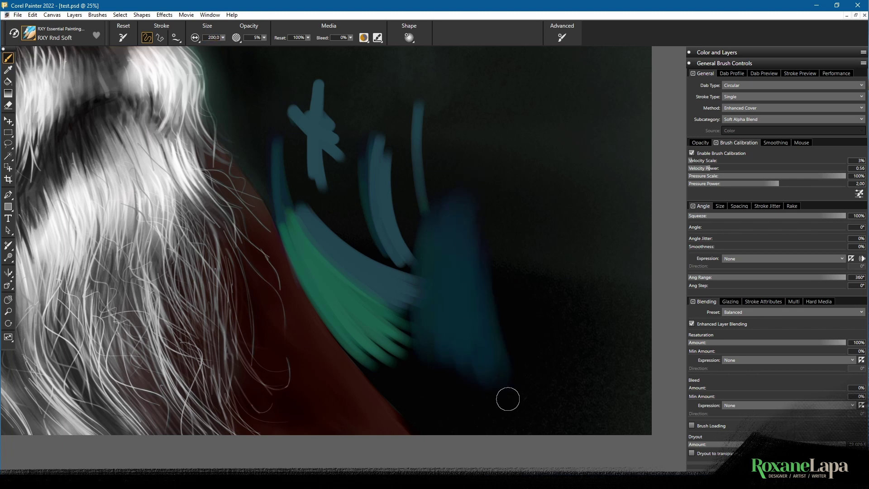
{"action": "left_click_drag", "start_coordinate": [489, 264], "coordinate": [527, 374]}
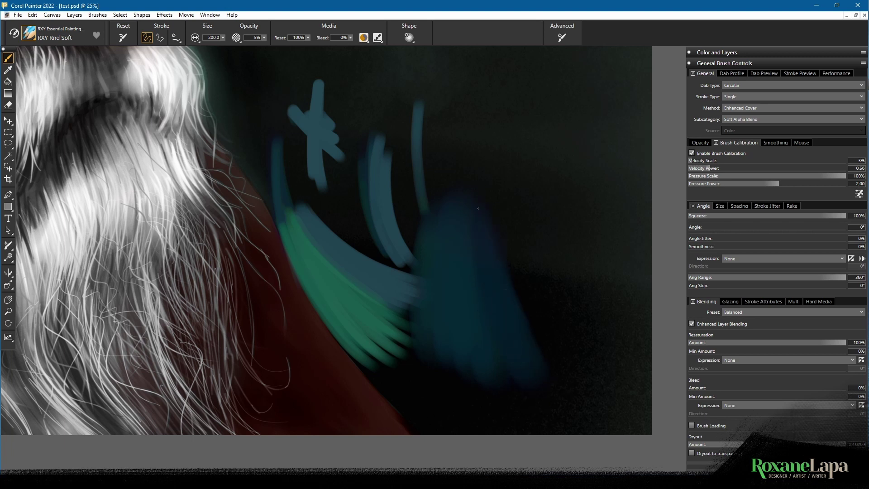
{"action": "left_click_drag", "start_coordinate": [507, 220], "coordinate": [482, 292]}
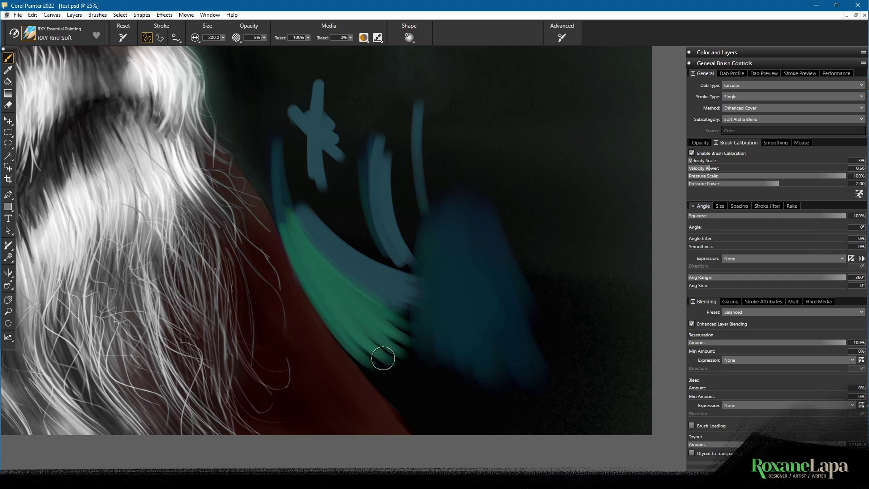
Step: Switch to the RXY Rnd Eraser and erase thin, overlapping curved strokes across the upper part of the dark blue patch
{"action": "left_click", "coordinate": [31, 37]}
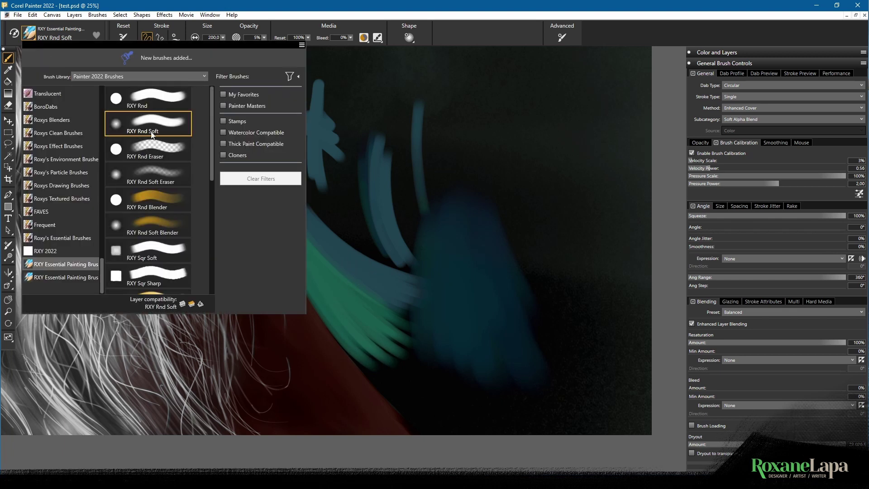
{"action": "left_click", "coordinate": [171, 154]}
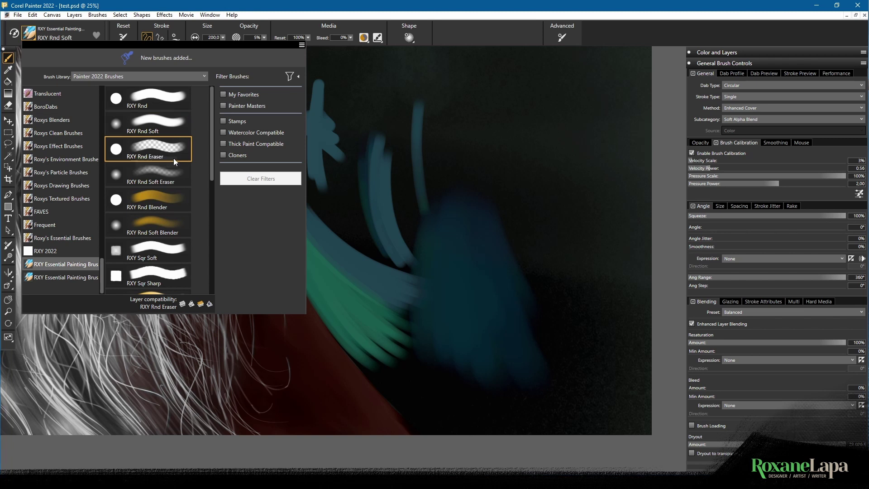
{"action": "left_click", "coordinate": [28, 35]}
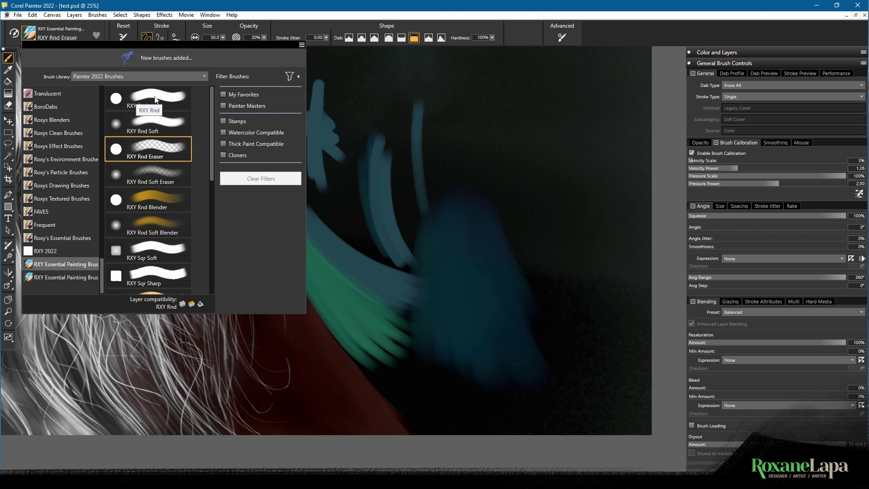
{"action": "left_click", "coordinate": [330, 6]}
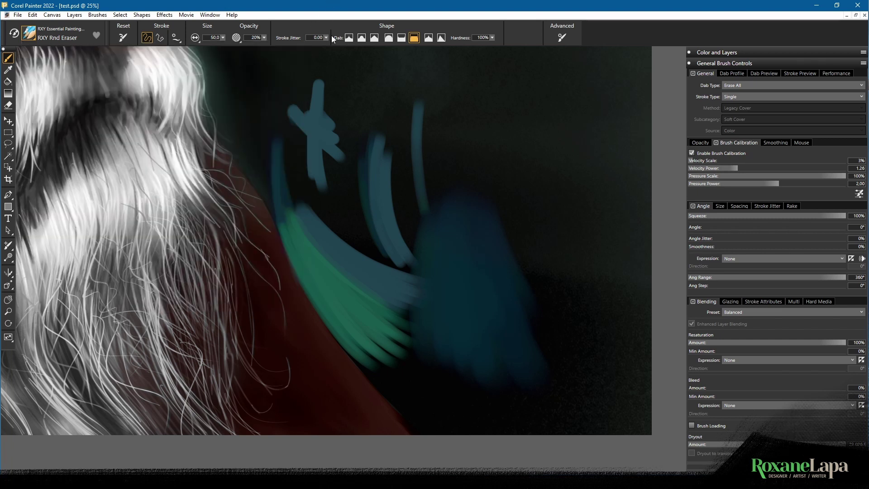
{"action": "left_click_drag", "start_coordinate": [470, 161], "coordinate": [494, 287]}
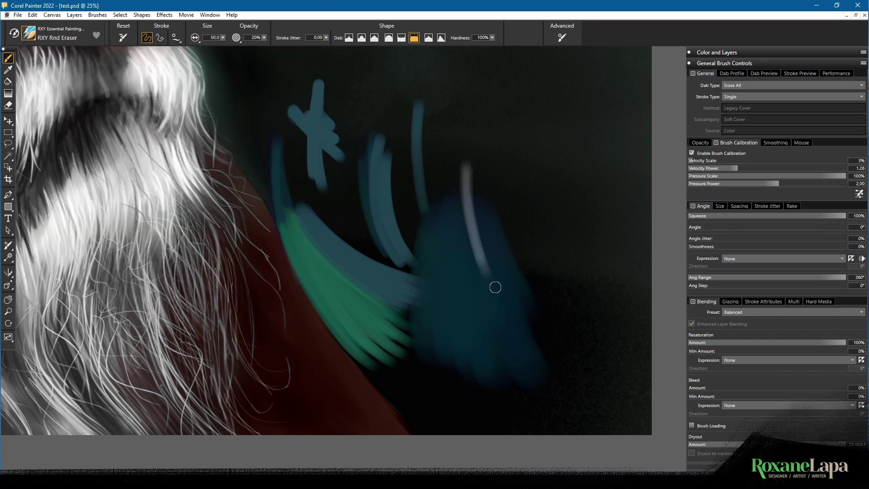
{"action": "mouse_move", "coordinate": [467, 179]}
{"action": "left_mouse_down"}
{"action": "mouse_move", "coordinate": [485, 257]}
{"action": "mouse_move", "coordinate": [468, 200]}
{"action": "mouse_move", "coordinate": [483, 240]}
{"action": "mouse_move", "coordinate": [475, 236]}
{"action": "mouse_move", "coordinate": [494, 251]}
{"action": "mouse_move", "coordinate": [480, 218]}
{"action": "mouse_move", "coordinate": [494, 249]}
{"action": "left_mouse_up"}
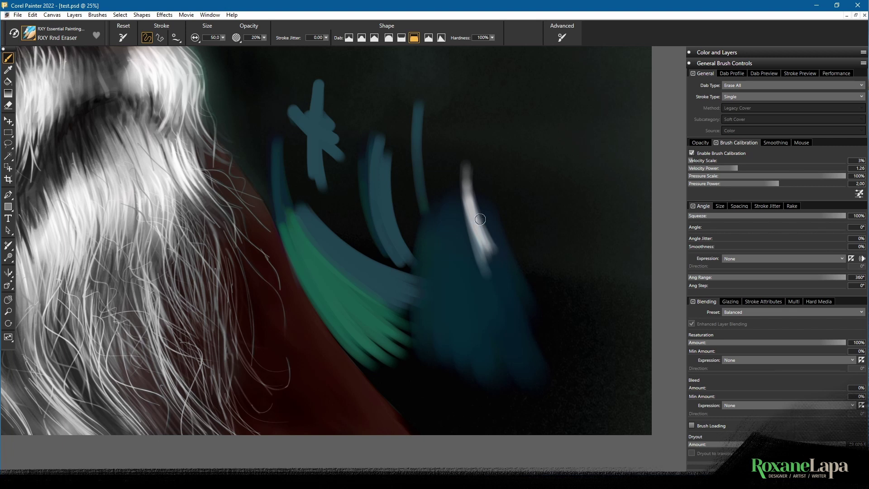
{"action": "left_click_drag", "start_coordinate": [480, 219], "coordinate": [538, 283]}
{"action": "left_click_drag", "start_coordinate": [485, 247], "coordinate": [548, 288]}
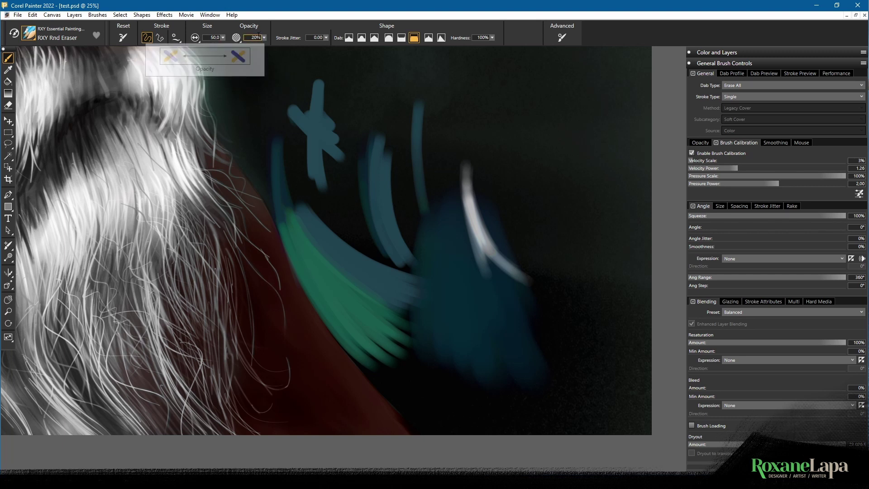
Step: Switch to the RXY Rnd Soft Eraser and erase a broad, soft vertical area beside the thin erased strokes on the blue patch
{"action": "left_click", "coordinate": [30, 36]}
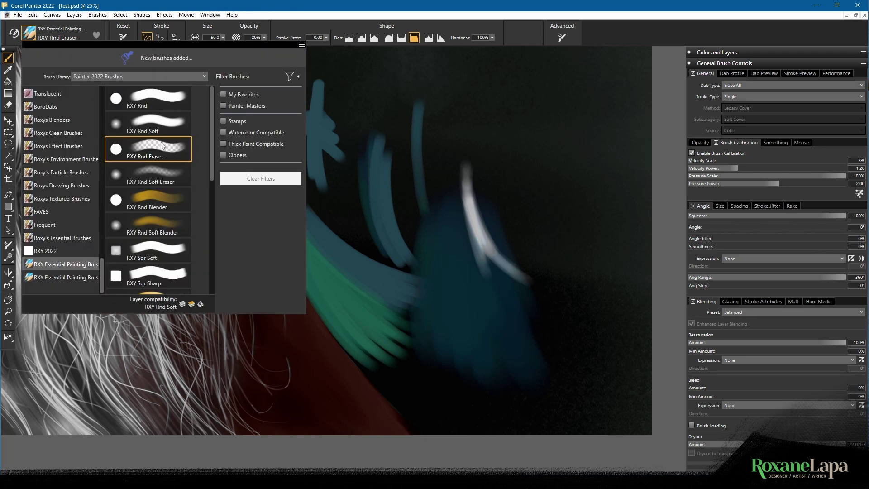
{"action": "left_click", "coordinate": [169, 169]}
{"action": "left_click", "coordinate": [477, 235]}
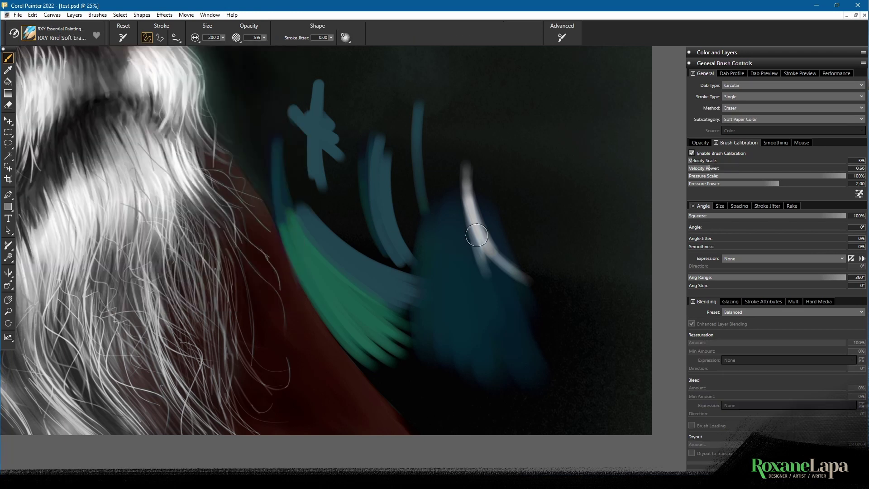
{"action": "left_click_drag", "start_coordinate": [452, 163], "coordinate": [439, 268]}
{"action": "mouse_move", "coordinate": [457, 133]}
{"action": "left_mouse_down"}
{"action": "mouse_move", "coordinate": [446, 204]}
{"action": "mouse_move", "coordinate": [449, 277]}
{"action": "left_mouse_up"}
{"action": "left_click_drag", "start_coordinate": [465, 150], "coordinate": [462, 272]}
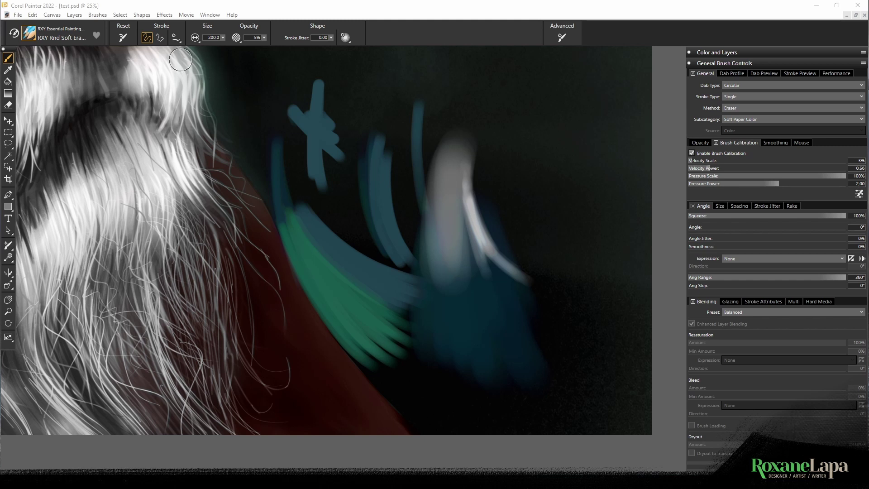
Step: Blend the green patch's outer edge into the dark red garment using the RXY Rnd Blender and the RXY Rnd Soft Blender
{"action": "left_click", "coordinate": [29, 34]}
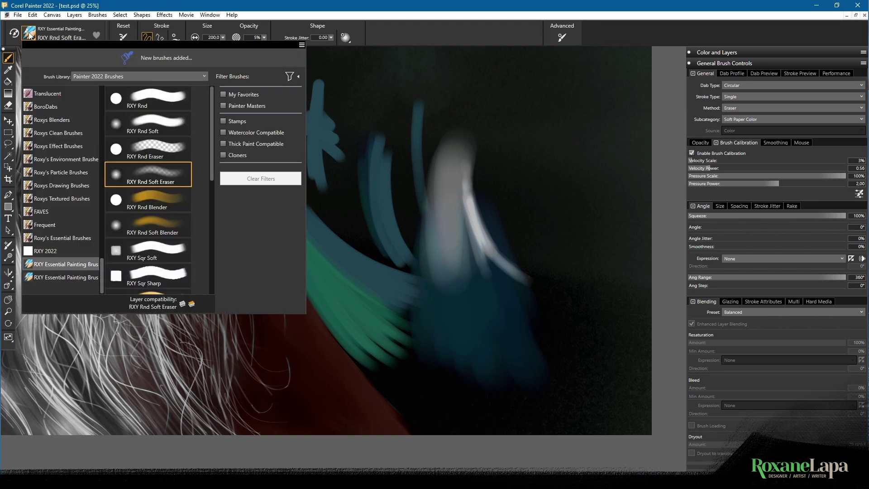
{"action": "left_click", "coordinate": [149, 203]}
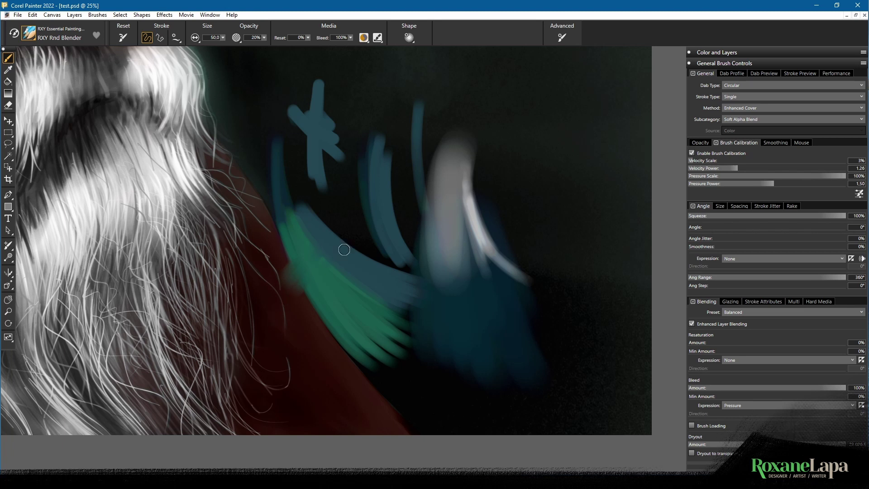
{"action": "left_click", "coordinate": [32, 37]}
{"action": "left_click", "coordinate": [165, 228]}
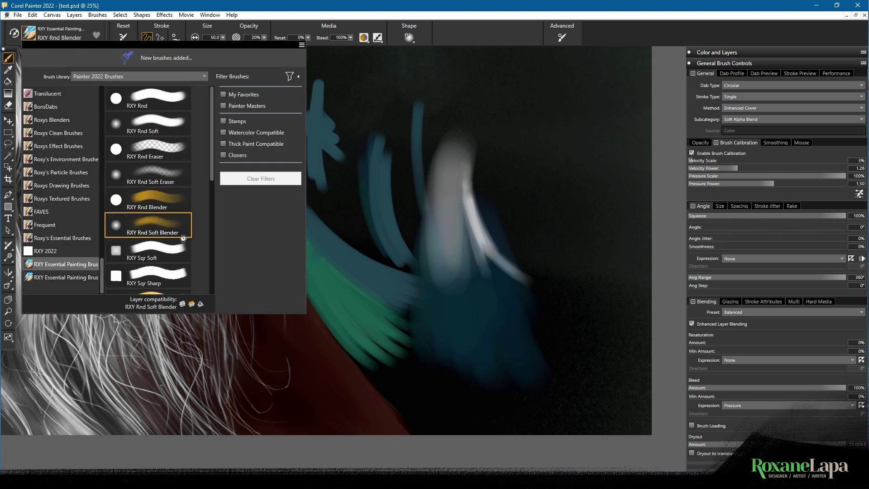
{"action": "left_click", "coordinate": [330, 302]}
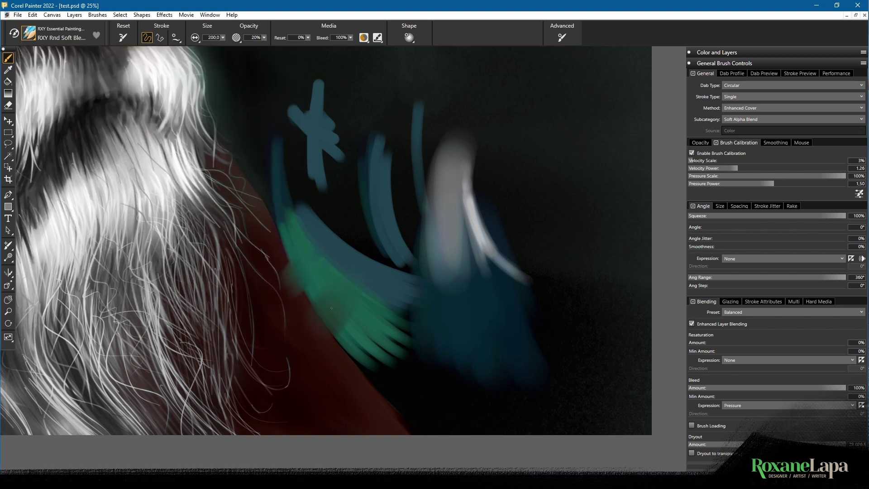
{"action": "mouse_move", "coordinate": [353, 290]}
{"action": "left_mouse_down"}
{"action": "mouse_move", "coordinate": [310, 363]}
{"action": "mouse_move", "coordinate": [331, 349]}
{"action": "mouse_move", "coordinate": [324, 357]}
{"action": "left_mouse_up"}
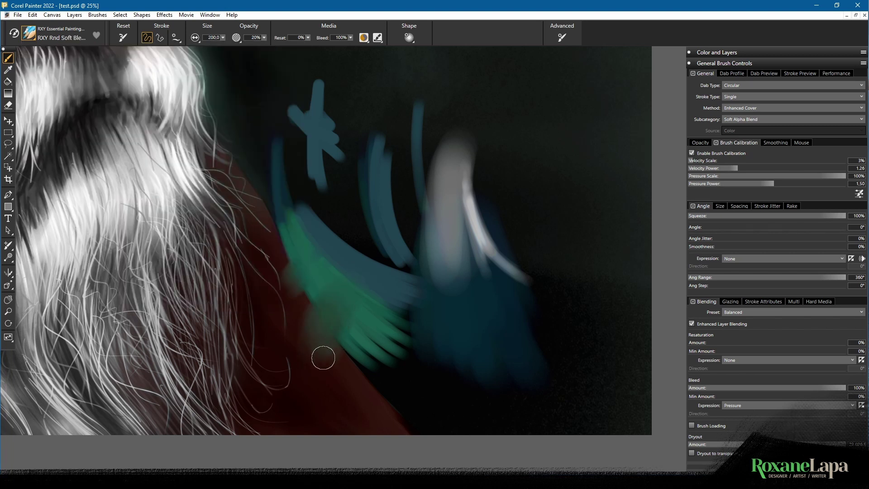
{"action": "left_click_drag", "start_coordinate": [348, 308], "coordinate": [326, 361]}
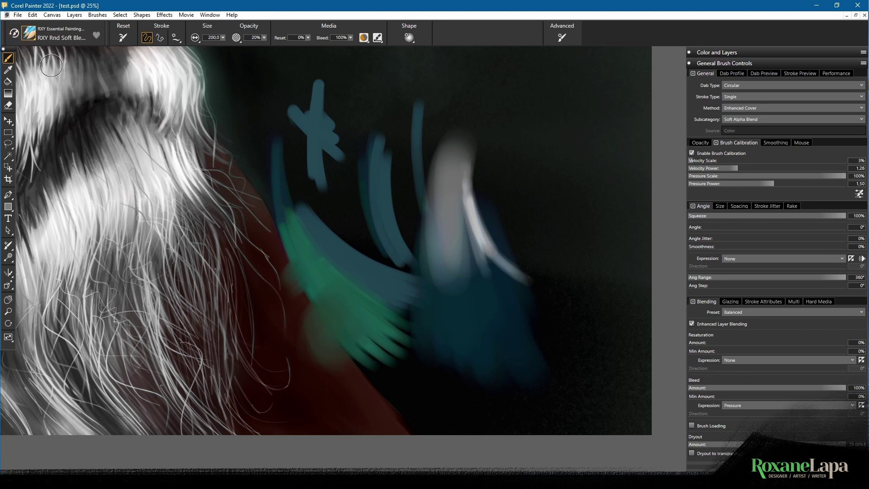
Step: Switch to the RXY Sqr Soft brush and paint vertical reddish-brown strokes beside the soft erased area
{"action": "left_click", "coordinate": [28, 33]}
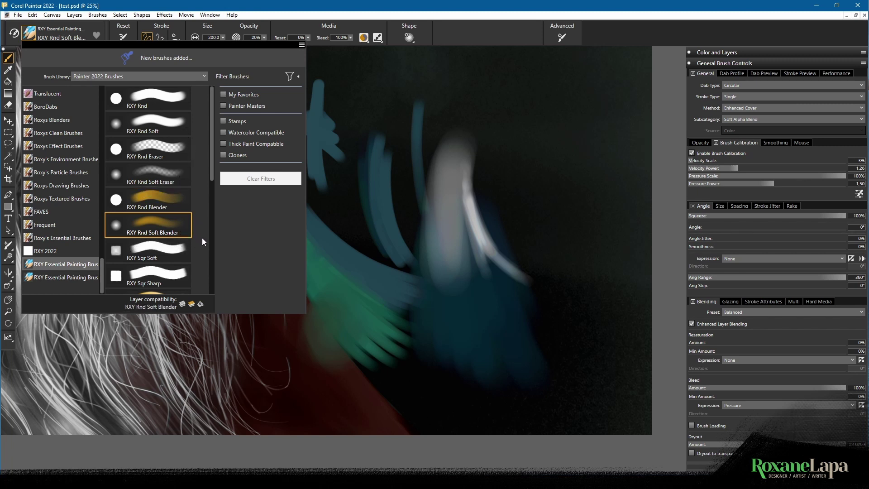
{"action": "left_click_drag", "start_coordinate": [213, 147], "coordinate": [210, 196]}
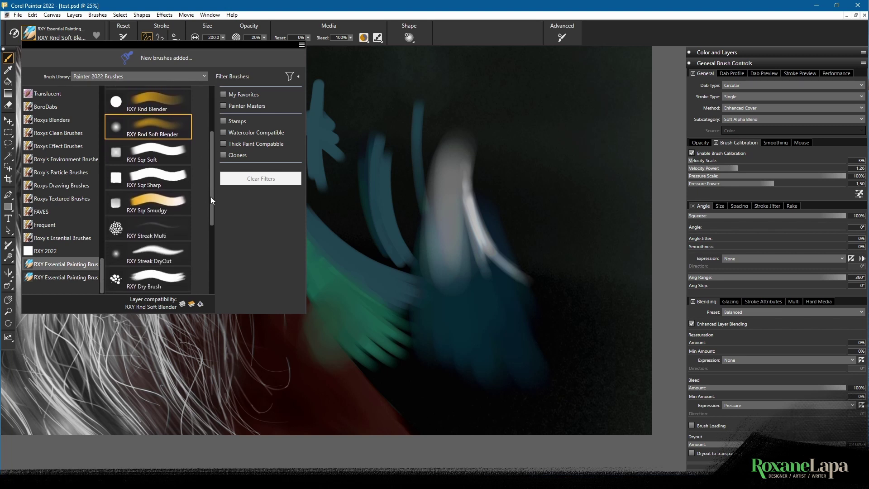
{"action": "left_click", "coordinate": [162, 154]}
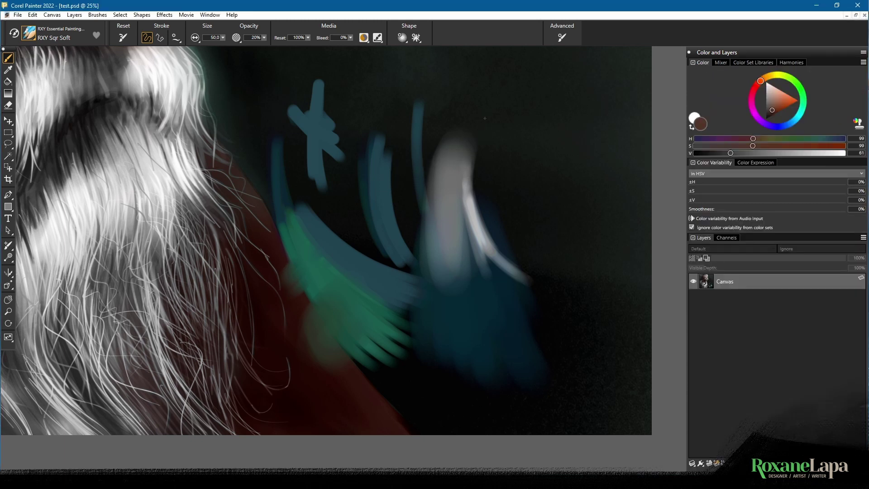
{"action": "left_click_drag", "start_coordinate": [484, 121], "coordinate": [481, 199]}
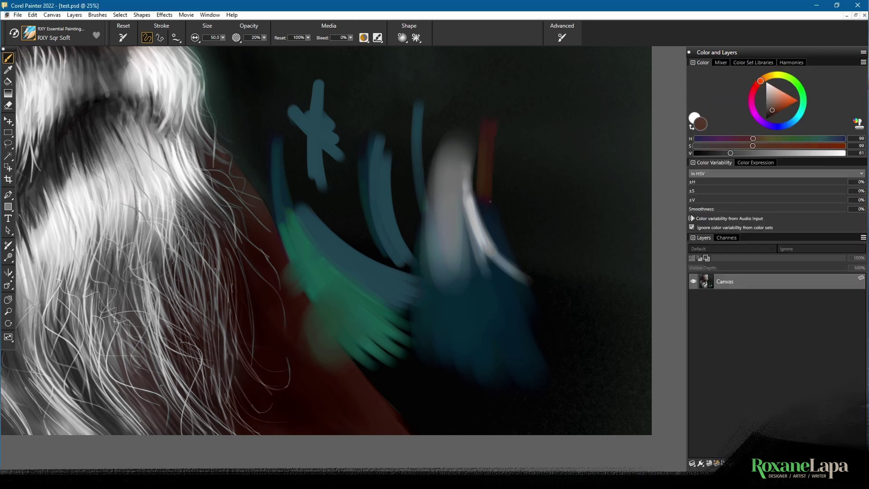
{"action": "left_click_drag", "start_coordinate": [500, 122], "coordinate": [496, 208]}
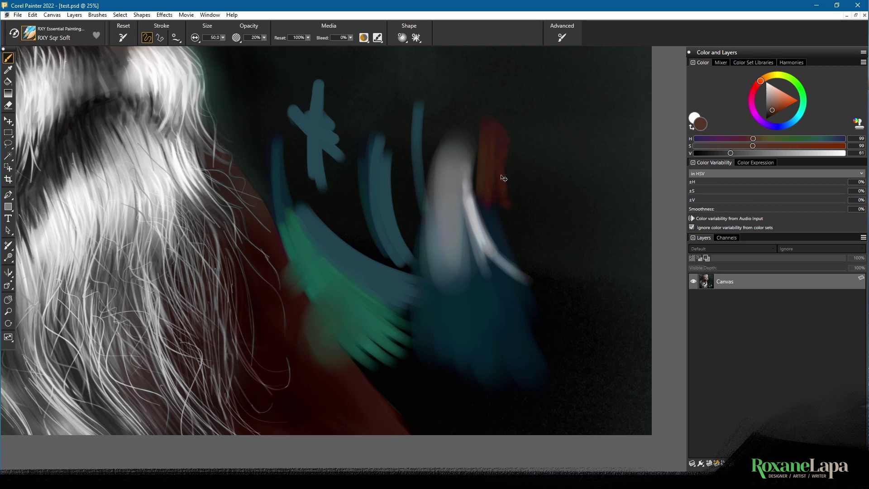
Step: Extend the reddish-brown patch outward with short, overlapping RXY Sqr Soft strokes at its upper side
{"action": "scroll", "coordinate": [500, 177], "scroll_direction": "up", "scroll_amount": 3}
{"action": "left_click_drag", "start_coordinate": [554, 116], "coordinate": [332, 325]}
{"action": "left_click_drag", "start_coordinate": [415, 214], "coordinate": [405, 258]}
{"action": "left_click_drag", "start_coordinate": [388, 177], "coordinate": [387, 241]}
{"action": "left_click_drag", "start_coordinate": [399, 194], "coordinate": [427, 229]}
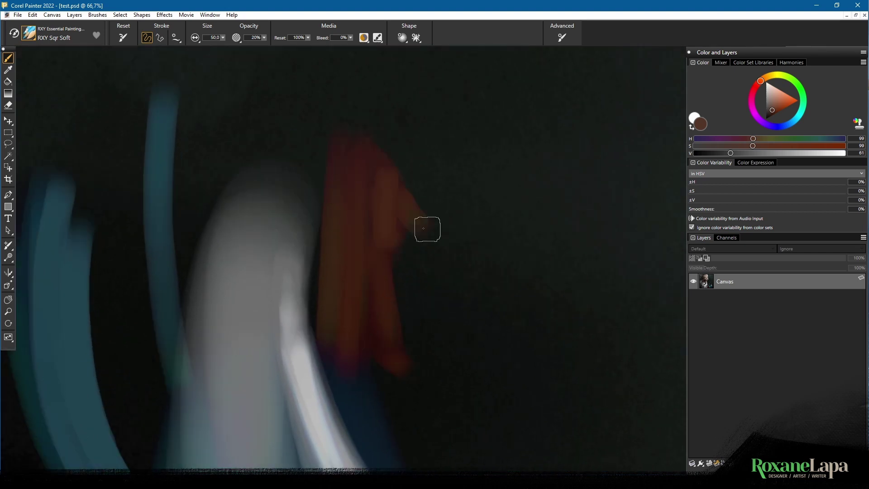
{"action": "left_click_drag", "start_coordinate": [401, 261], "coordinate": [412, 236]}
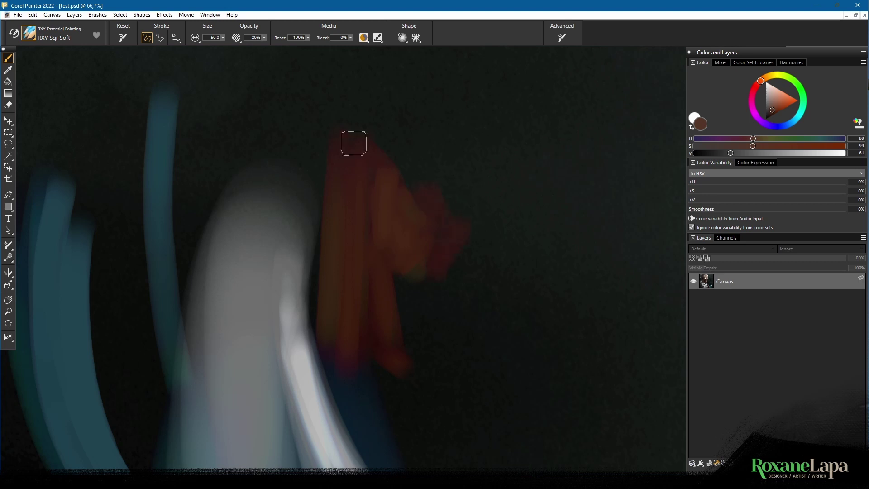
Step: Switch to the RXY Sqr Sharp brush, paint a triangular brown patch beside the soft one, and layer strokes around its edges
{"action": "left_click", "coordinate": [29, 33]}
{"action": "left_click", "coordinate": [143, 177]}
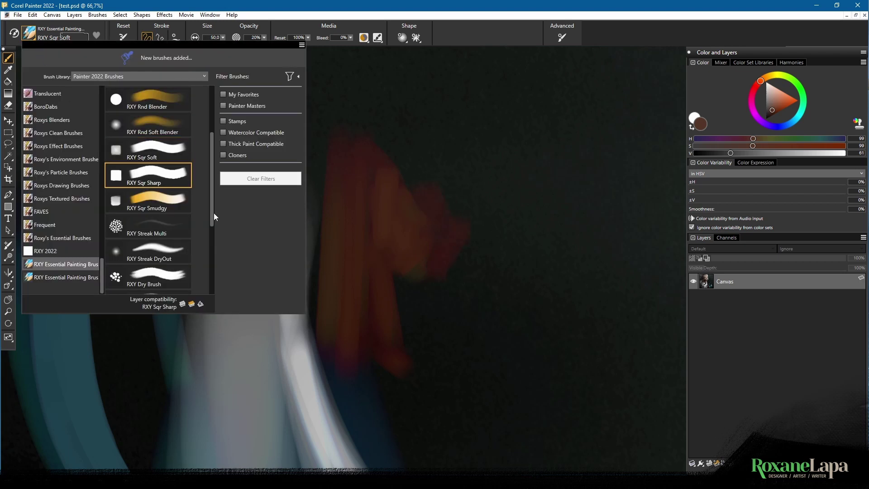
{"action": "mouse_move", "coordinate": [502, 190]}
{"action": "left_mouse_down"}
{"action": "mouse_move", "coordinate": [504, 323]}
{"action": "mouse_move", "coordinate": [508, 197]}
{"action": "mouse_move", "coordinate": [512, 319]}
{"action": "mouse_move", "coordinate": [513, 188]}
{"action": "mouse_move", "coordinate": [509, 320]}
{"action": "mouse_move", "coordinate": [501, 246]}
{"action": "mouse_move", "coordinate": [560, 225]}
{"action": "mouse_move", "coordinate": [500, 264]}
{"action": "mouse_move", "coordinate": [564, 232]}
{"action": "mouse_move", "coordinate": [574, 237]}
{"action": "mouse_move", "coordinate": [520, 273]}
{"action": "mouse_move", "coordinate": [517, 205]}
{"action": "mouse_move", "coordinate": [565, 257]}
{"action": "mouse_move", "coordinate": [570, 243]}
{"action": "mouse_move", "coordinate": [525, 190]}
{"action": "mouse_move", "coordinate": [586, 256]}
{"action": "mouse_move", "coordinate": [543, 272]}
{"action": "mouse_move", "coordinate": [516, 262]}
{"action": "mouse_move", "coordinate": [572, 242]}
{"action": "mouse_move", "coordinate": [505, 315]}
{"action": "mouse_move", "coordinate": [587, 265]}
{"action": "mouse_move", "coordinate": [514, 330]}
{"action": "mouse_move", "coordinate": [536, 277]}
{"action": "mouse_move", "coordinate": [493, 184]}
{"action": "mouse_move", "coordinate": [495, 371]}
{"action": "mouse_move", "coordinate": [484, 226]}
{"action": "mouse_move", "coordinate": [484, 340]}
{"action": "left_mouse_up"}
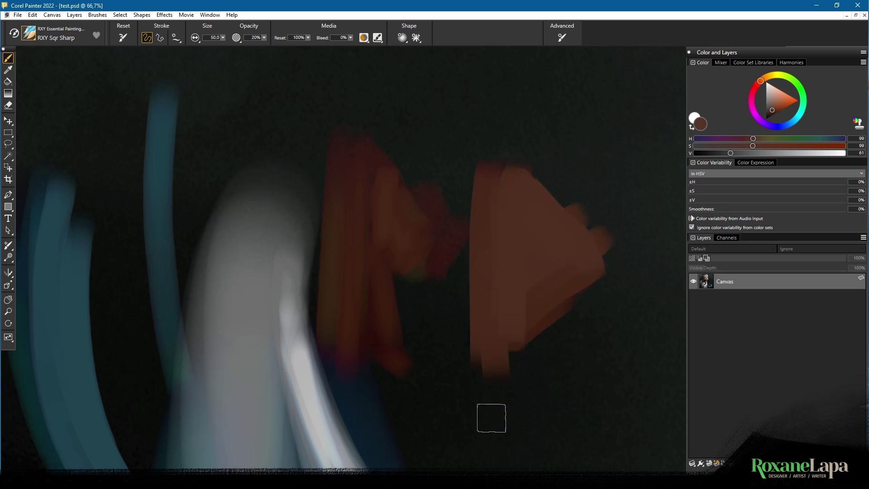
{"action": "key", "text": "ctrl+minus"}
{"action": "key", "text": "ctrl+minus"}
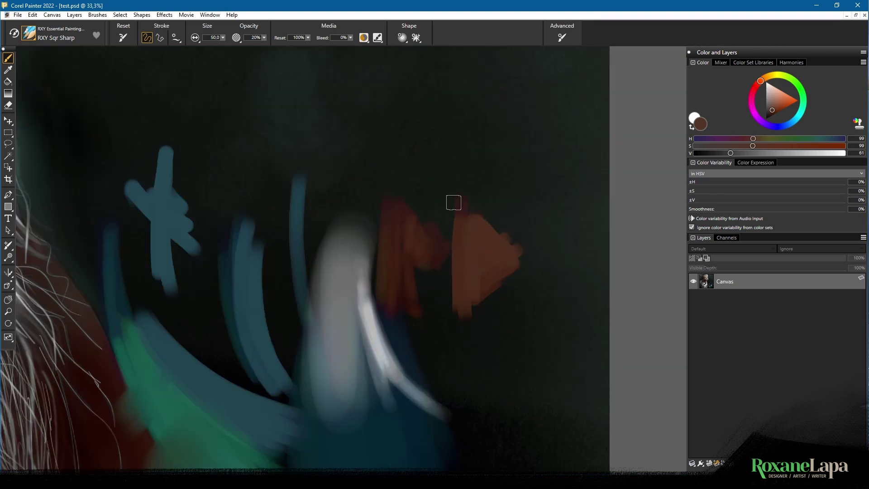
{"action": "mouse_move", "coordinate": [453, 203]}
{"action": "left_mouse_down"}
{"action": "mouse_move", "coordinate": [500, 258]}
{"action": "mouse_move", "coordinate": [486, 216]}
{"action": "mouse_move", "coordinate": [521, 244]}
{"action": "mouse_move", "coordinate": [509, 289]}
{"action": "mouse_move", "coordinate": [476, 306]}
{"action": "left_mouse_up"}
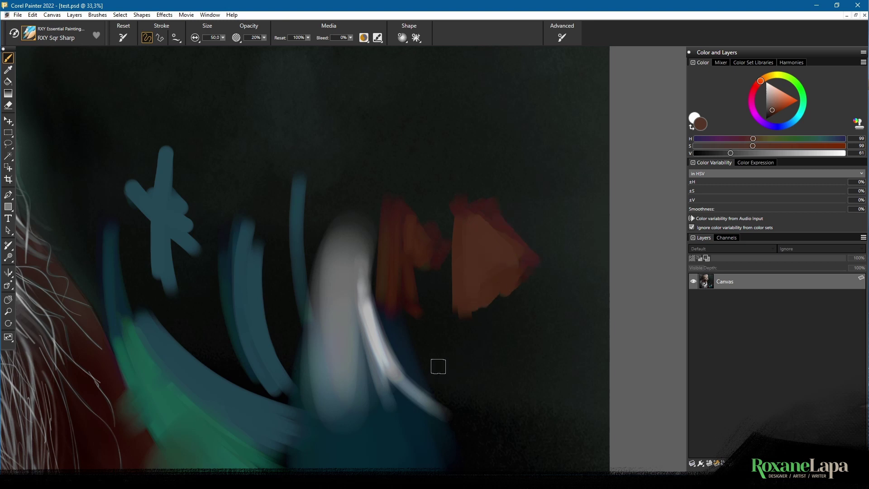
Step: Switch to the RXY Sqr Smudgy brush, choose a teal color, and paint a teal patch directly below the triangular brown patch
{"action": "left_click", "coordinate": [28, 33]}
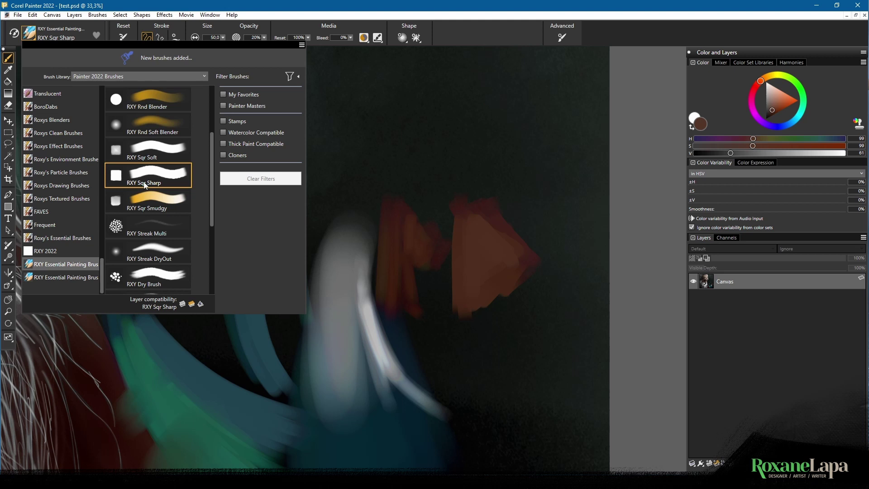
{"action": "left_click", "coordinate": [171, 204]}
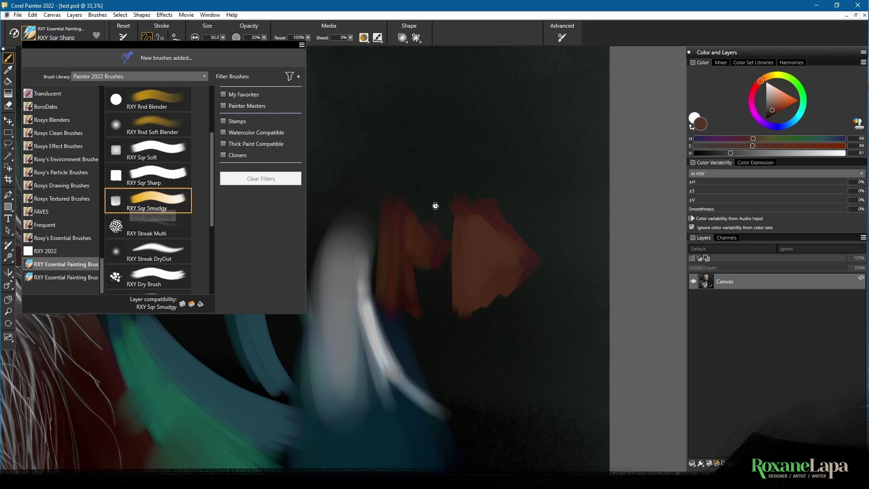
{"action": "left_click", "coordinate": [394, 212], "text": "alt"}
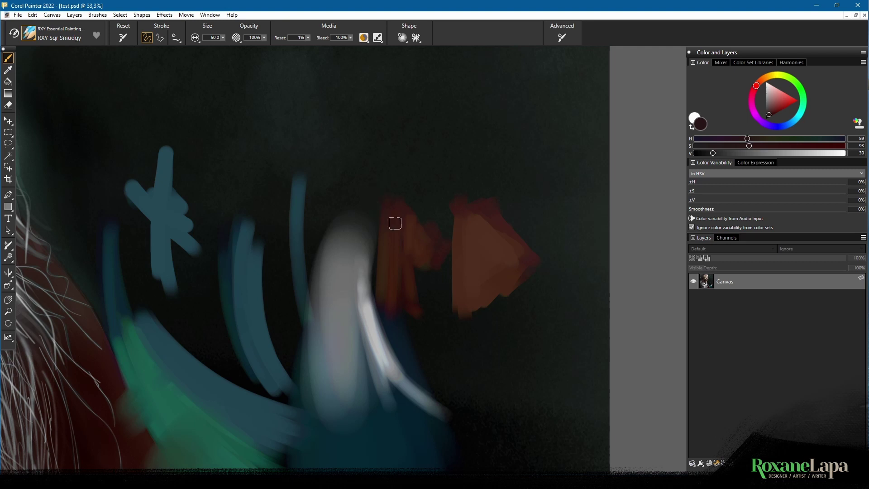
{"action": "mouse_move", "coordinate": [354, 275]}
{"action": "left_mouse_down"}
{"action": "mouse_move", "coordinate": [392, 208]}
{"action": "mouse_move", "coordinate": [357, 143]}
{"action": "left_mouse_up"}
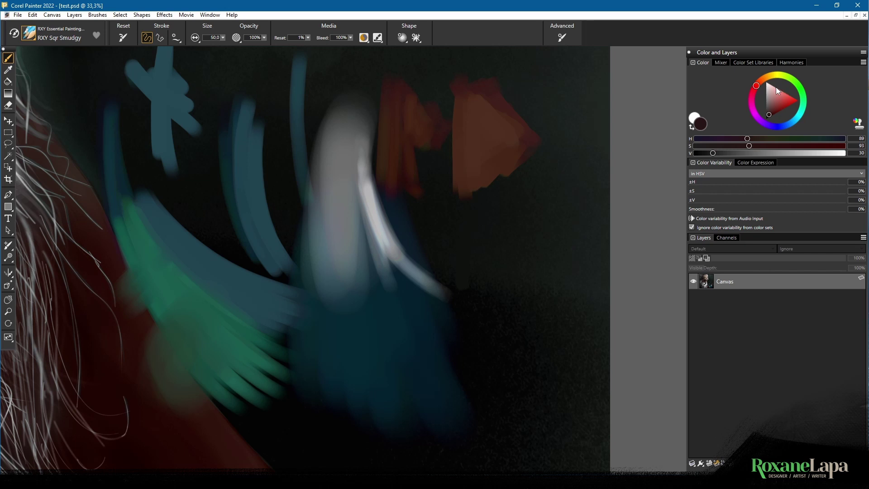
{"action": "left_click", "coordinate": [800, 86]}
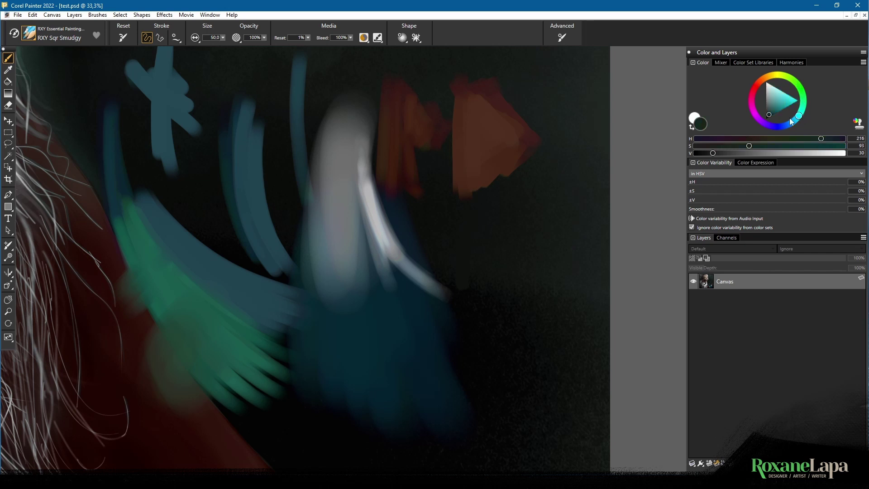
{"action": "left_click", "coordinate": [781, 107]}
{"action": "mouse_move", "coordinate": [463, 270]}
{"action": "left_mouse_down"}
{"action": "mouse_move", "coordinate": [477, 313]}
{"action": "mouse_move", "coordinate": [491, 226]}
{"action": "mouse_move", "coordinate": [504, 299]}
{"action": "mouse_move", "coordinate": [486, 225]}
{"action": "mouse_move", "coordinate": [458, 214]}
{"action": "mouse_move", "coordinate": [496, 202]}
{"action": "mouse_move", "coordinate": [523, 212]}
{"action": "left_mouse_up"}
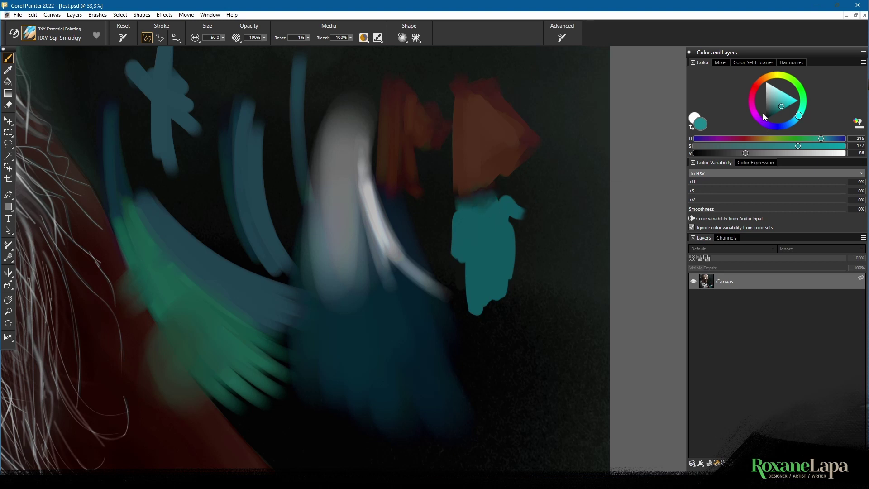
Step: Choose green hues and paint a green patch with a smaller, lighter green one beside the teal patch
{"action": "left_click", "coordinate": [806, 106]}
{"action": "mouse_move", "coordinate": [533, 273]}
{"action": "left_mouse_down"}
{"action": "mouse_move", "coordinate": [522, 248]}
{"action": "mouse_move", "coordinate": [515, 291]}
{"action": "mouse_move", "coordinate": [543, 262]}
{"action": "mouse_move", "coordinate": [545, 309]}
{"action": "mouse_move", "coordinate": [528, 314]}
{"action": "mouse_move", "coordinate": [533, 332]}
{"action": "mouse_move", "coordinate": [557, 305]}
{"action": "mouse_move", "coordinate": [543, 349]}
{"action": "left_mouse_up"}
{"action": "left_click", "coordinate": [791, 79]}
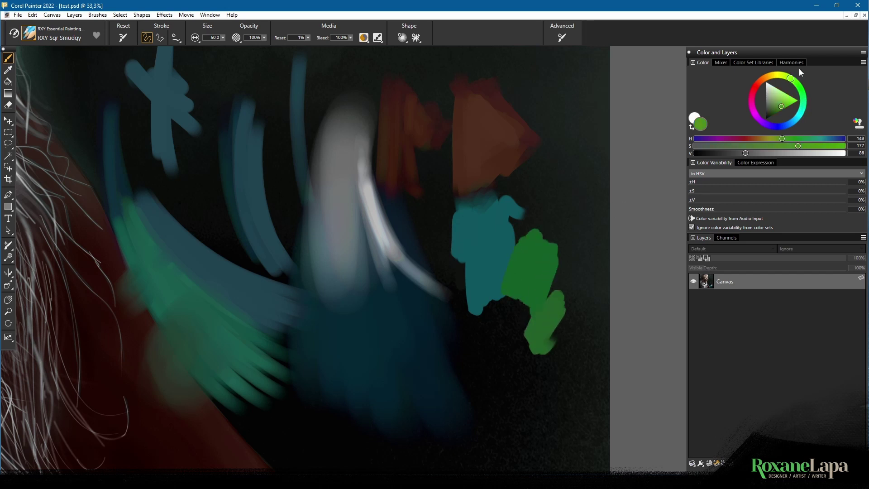
Step: Choose a yellow-olive color, paint a small patch below the teal and green ones, and smudge their adjoining edges together
{"action": "left_click", "coordinate": [783, 76]}
{"action": "mouse_move", "coordinate": [521, 303]}
{"action": "left_mouse_down"}
{"action": "mouse_move", "coordinate": [519, 353]}
{"action": "mouse_move", "coordinate": [508, 318]}
{"action": "mouse_move", "coordinate": [519, 311]}
{"action": "mouse_move", "coordinate": [525, 329]}
{"action": "left_mouse_up"}
{"action": "mouse_move", "coordinate": [504, 301]}
{"action": "left_mouse_down"}
{"action": "mouse_move", "coordinate": [496, 323]}
{"action": "mouse_move", "coordinate": [504, 290]}
{"action": "left_mouse_up"}
{"action": "mouse_move", "coordinate": [562, 275]}
{"action": "left_mouse_down"}
{"action": "mouse_move", "coordinate": [540, 286]}
{"action": "mouse_move", "coordinate": [530, 314]}
{"action": "left_mouse_up"}
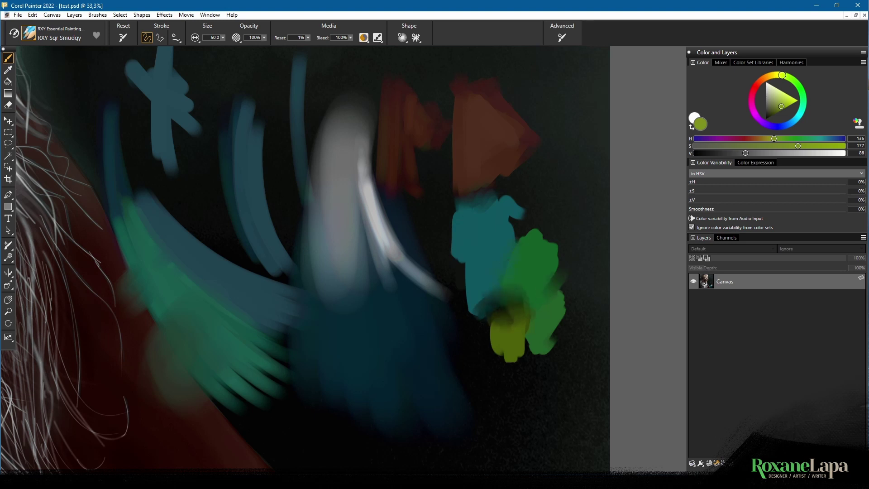
Step: Smudge the teal and green edges, sample the triangular patch's brown, and drag dark background strokes across the green patch's upper edge to blend them
{"action": "left_click_drag", "start_coordinate": [508, 260], "coordinate": [511, 276]}
{"action": "left_click_drag", "start_coordinate": [563, 296], "coordinate": [560, 259]}
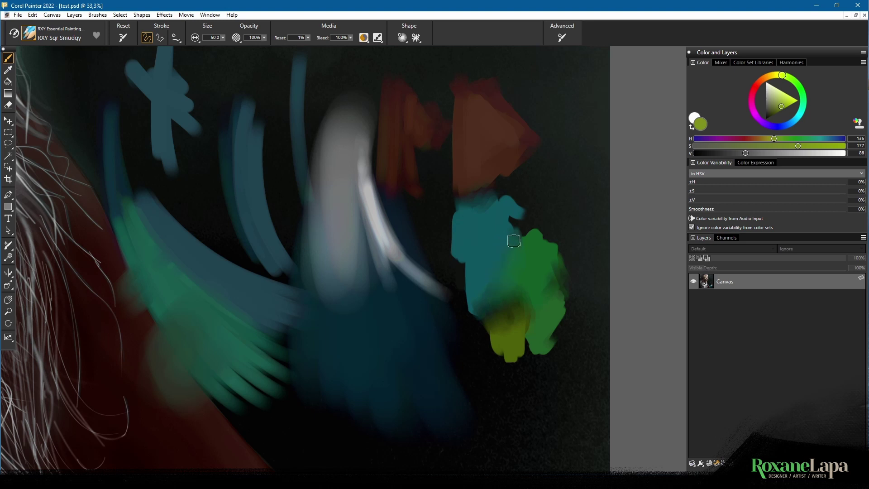
{"action": "left_click", "coordinate": [509, 157], "text": "alt"}
{"action": "mouse_move", "coordinate": [513, 224]}
{"action": "left_mouse_down"}
{"action": "mouse_move", "coordinate": [525, 236]}
{"action": "mouse_move", "coordinate": [550, 236]}
{"action": "mouse_move", "coordinate": [557, 254]}
{"action": "left_mouse_up"}
{"action": "left_click_drag", "start_coordinate": [528, 209], "coordinate": [571, 284]}
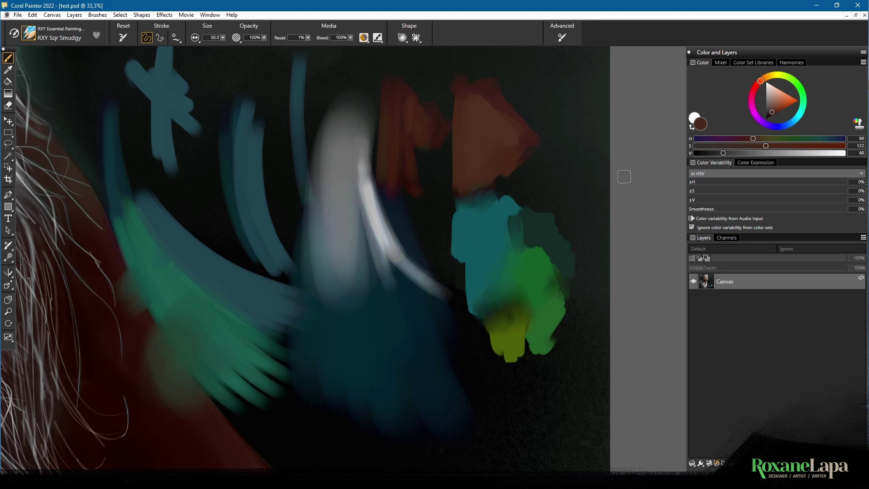
{"action": "mouse_move", "coordinate": [529, 193]}
{"action": "left_mouse_down"}
{"action": "mouse_move", "coordinate": [544, 224]}
{"action": "mouse_move", "coordinate": [551, 275]}
{"action": "mouse_move", "coordinate": [521, 225]}
{"action": "mouse_move", "coordinate": [520, 244]}
{"action": "mouse_move", "coordinate": [546, 227]}
{"action": "mouse_move", "coordinate": [551, 255]}
{"action": "left_mouse_up"}
{"action": "left_click_drag", "start_coordinate": [521, 215], "coordinate": [510, 234]}
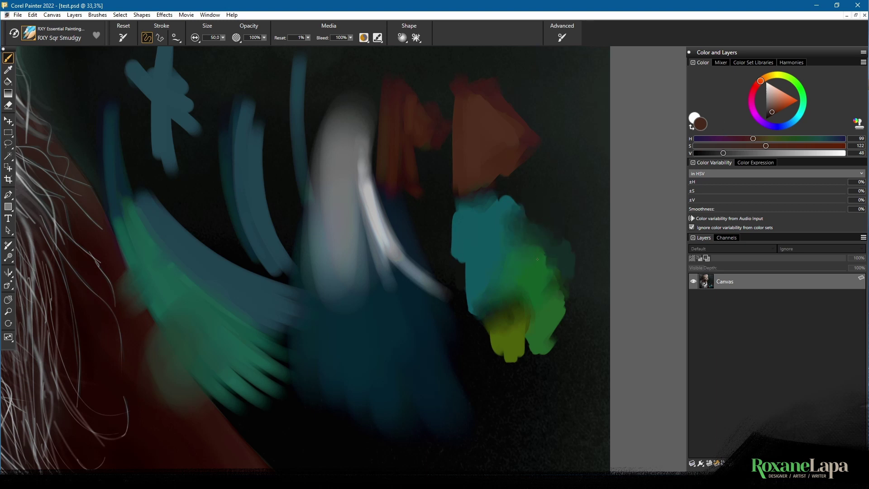
Step: Smudge the yellow into the green and soften the teal patch's edges into the brown patch and dark background
{"action": "mouse_move", "coordinate": [502, 301]}
{"action": "left_mouse_down"}
{"action": "mouse_move", "coordinate": [491, 331]}
{"action": "mouse_move", "coordinate": [516, 328]}
{"action": "left_mouse_up"}
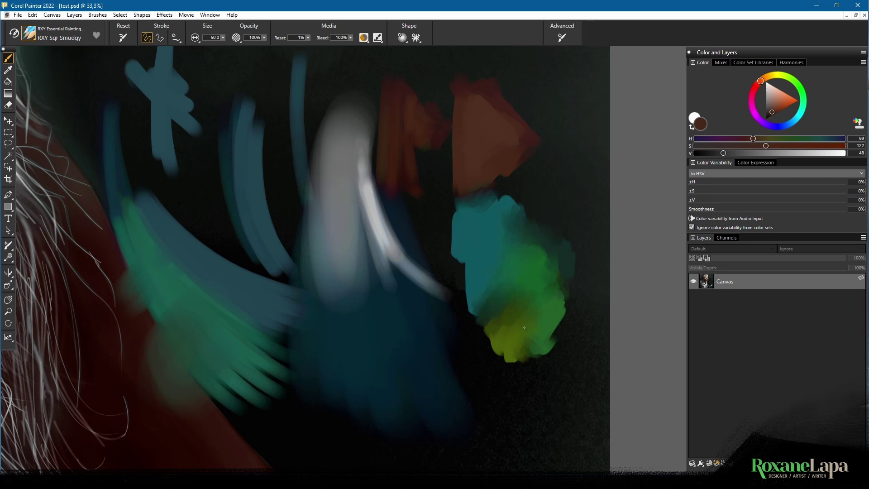
{"action": "mouse_move", "coordinate": [481, 210]}
{"action": "left_mouse_down"}
{"action": "mouse_move", "coordinate": [483, 162]}
{"action": "mouse_move", "coordinate": [514, 182]}
{"action": "mouse_move", "coordinate": [523, 237]}
{"action": "left_mouse_up"}
{"action": "mouse_move", "coordinate": [483, 193]}
{"action": "left_mouse_down"}
{"action": "mouse_move", "coordinate": [451, 233]}
{"action": "mouse_move", "coordinate": [486, 220]}
{"action": "mouse_move", "coordinate": [491, 239]}
{"action": "left_mouse_up"}
{"action": "left_click_drag", "start_coordinate": [473, 282], "coordinate": [450, 294]}
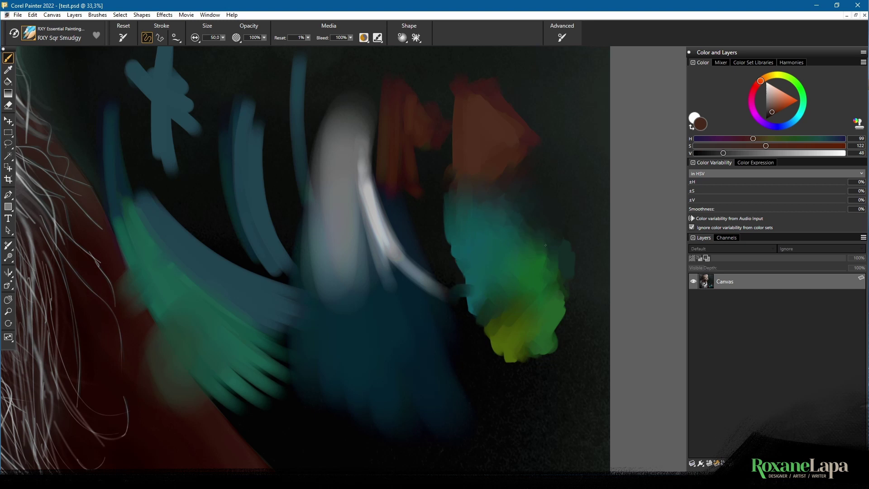
{"action": "left_click_drag", "start_coordinate": [531, 252], "coordinate": [551, 235]}
{"action": "left_click_drag", "start_coordinate": [513, 207], "coordinate": [445, 211]}
Step: Switch to the RXY Streak Multi brush and paint crossing reddish-brown streaks on the dark background above the blue strokes
{"action": "left_click", "coordinate": [29, 34]}
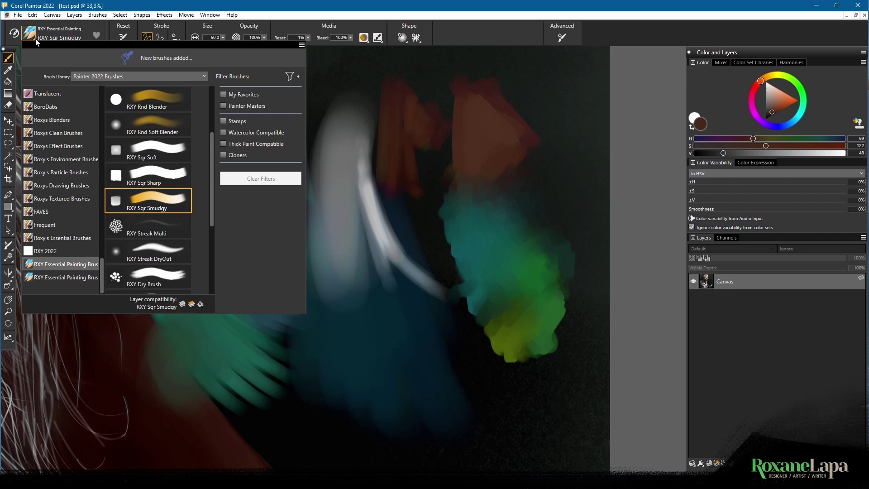
{"action": "left_click", "coordinate": [165, 224]}
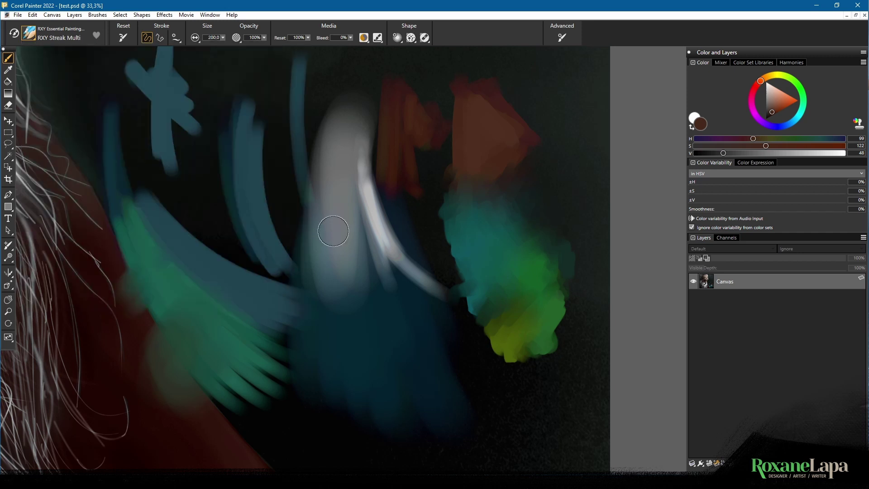
{"action": "left_click_drag", "start_coordinate": [287, 116], "coordinate": [388, 344]}
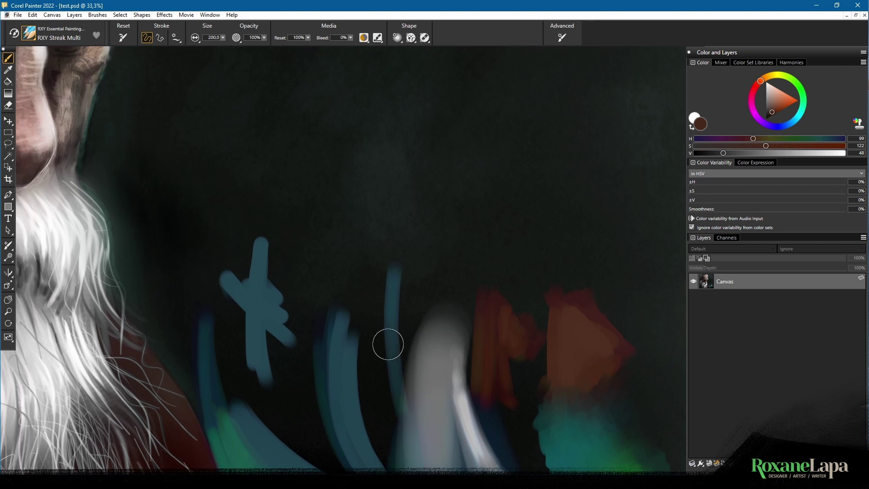
{"action": "mouse_move", "coordinate": [385, 144]}
{"action": "left_mouse_down"}
{"action": "mouse_move", "coordinate": [367, 199]}
{"action": "mouse_move", "coordinate": [364, 312]}
{"action": "left_mouse_up"}
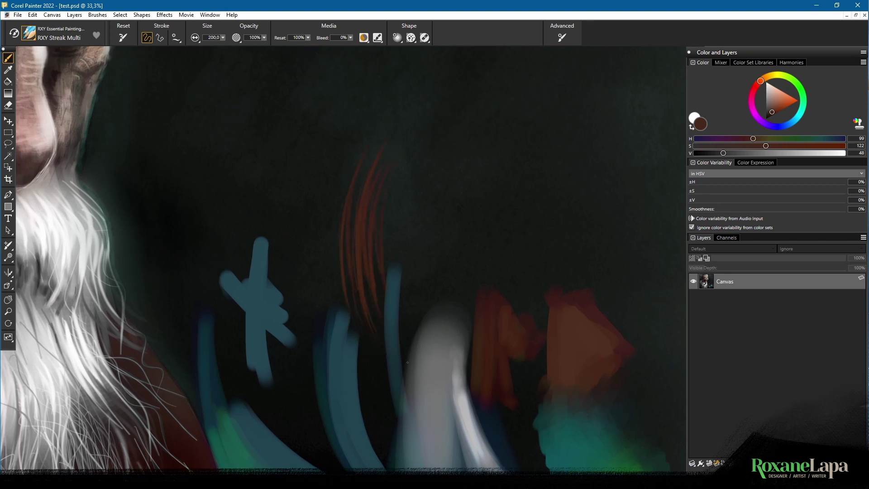
{"action": "left_click_drag", "start_coordinate": [398, 305], "coordinate": [404, 323]}
{"action": "left_click_drag", "start_coordinate": [391, 170], "coordinate": [440, 368]}
{"action": "mouse_move", "coordinate": [395, 299]}
{"action": "left_mouse_down"}
{"action": "mouse_move", "coordinate": [422, 297]}
{"action": "mouse_move", "coordinate": [394, 276]}
{"action": "left_mouse_up"}
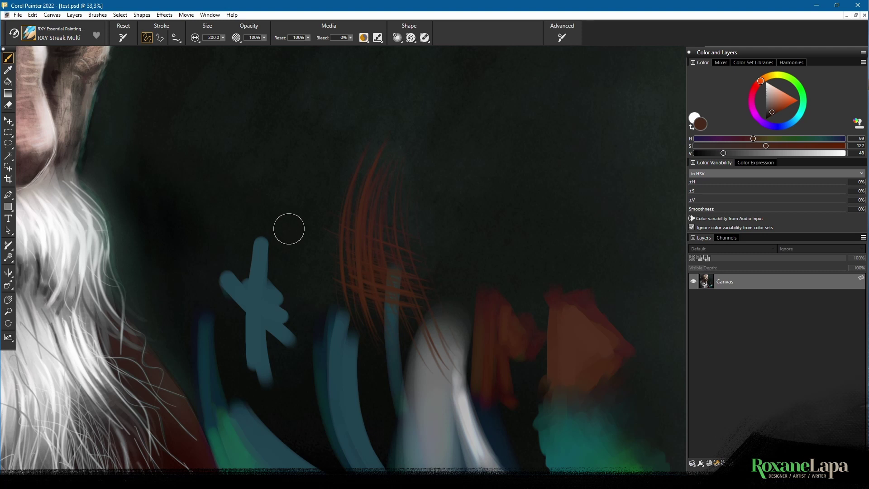
Step: Sample white from the beard and paint a curved lock of streaky white hair beside it, down over the green strokes
{"action": "mouse_move", "coordinate": [248, 239]}
{"action": "left_mouse_down"}
{"action": "mouse_move", "coordinate": [328, 167]}
{"action": "mouse_move", "coordinate": [452, 124]}
{"action": "left_mouse_up"}
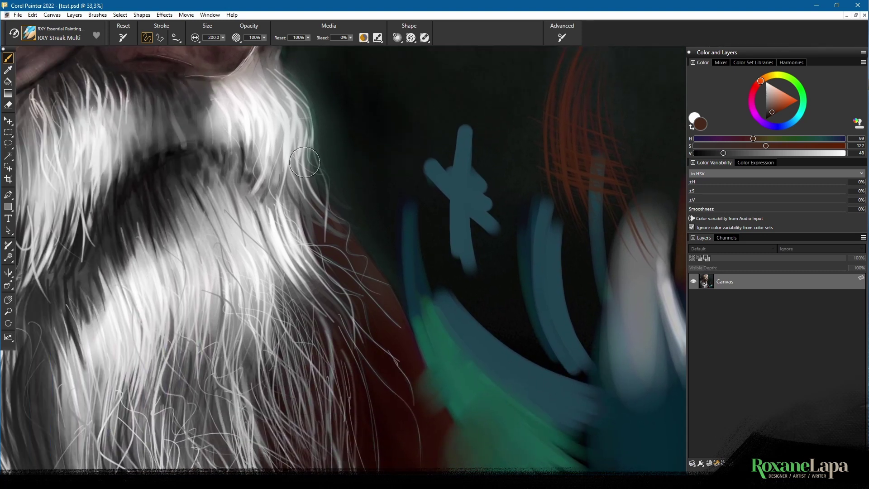
{"action": "key", "text": "ctrl+minus"}
{"action": "key", "text": "ctrl+minus"}
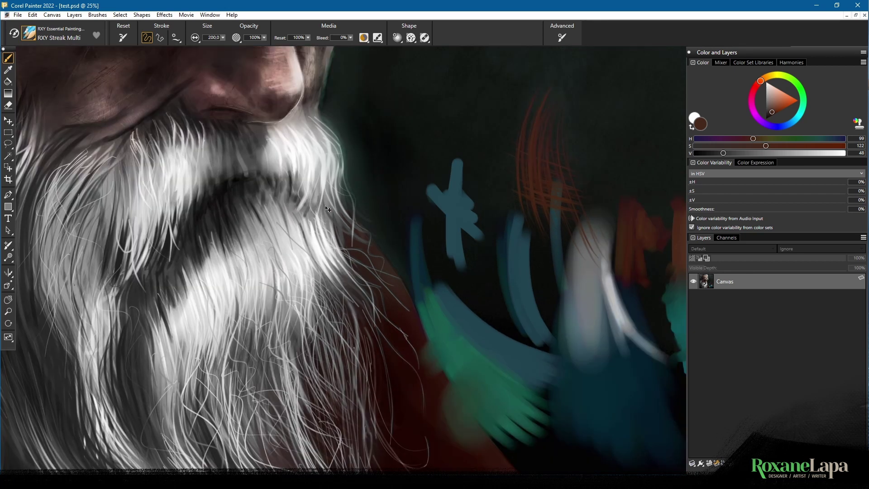
{"action": "left_click_drag", "start_coordinate": [439, 241], "coordinate": [360, 209]}
{"action": "left_click", "coordinate": [271, 212], "text": "alt"}
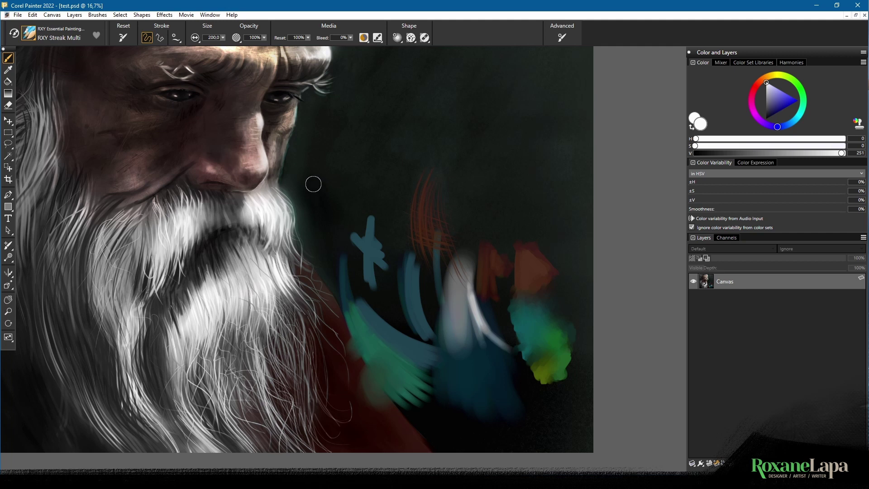
{"action": "mouse_move", "coordinate": [299, 175]}
{"action": "left_mouse_down"}
{"action": "mouse_move", "coordinate": [326, 184]}
{"action": "mouse_move", "coordinate": [327, 253]}
{"action": "mouse_move", "coordinate": [384, 367]}
{"action": "mouse_move", "coordinate": [335, 201]}
{"action": "mouse_move", "coordinate": [364, 333]}
{"action": "mouse_move", "coordinate": [363, 281]}
{"action": "mouse_move", "coordinate": [309, 170]}
{"action": "mouse_move", "coordinate": [354, 204]}
{"action": "mouse_move", "coordinate": [389, 348]}
{"action": "left_mouse_up"}
{"action": "mouse_move", "coordinate": [328, 181]}
{"action": "left_mouse_down"}
{"action": "mouse_move", "coordinate": [355, 227]}
{"action": "mouse_move", "coordinate": [382, 337]}
{"action": "left_mouse_up"}
{"action": "left_click_drag", "start_coordinate": [307, 192], "coordinate": [398, 358]}
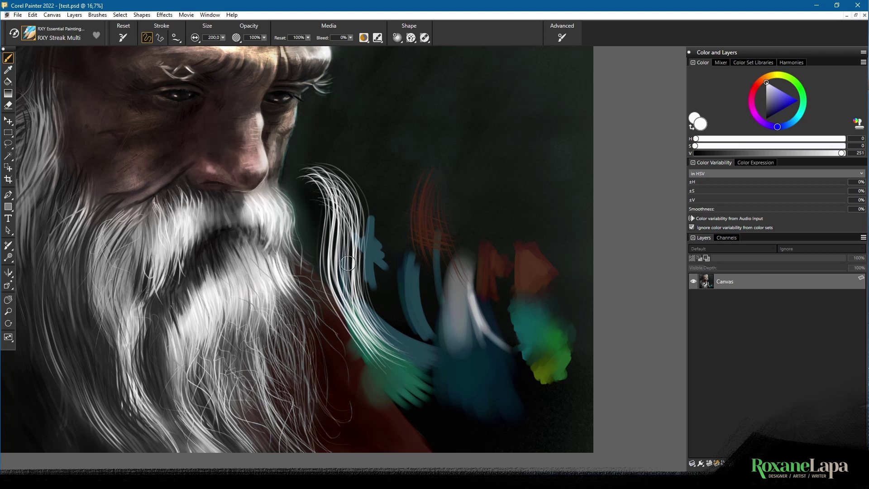
Step: Switch to the RXY Streak DryOut brush and add single tapering white hairs to the lower part of the white lock
{"action": "left_click", "coordinate": [29, 33]}
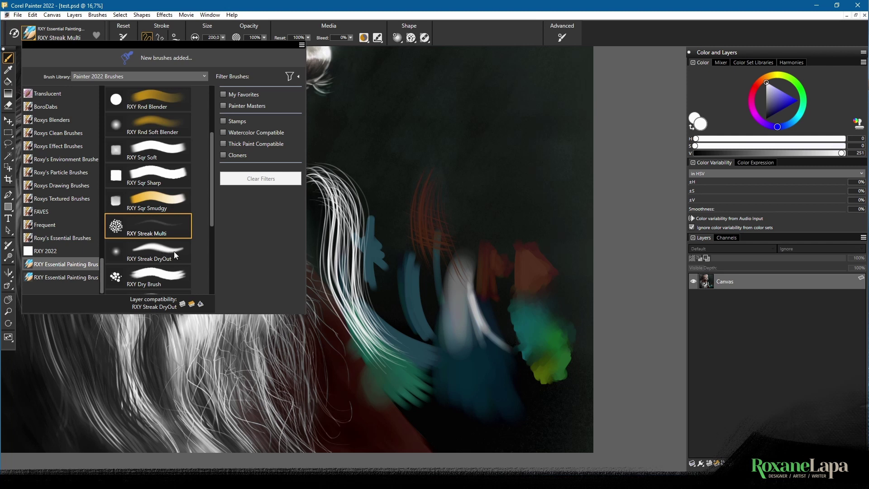
{"action": "left_click", "coordinate": [172, 255]}
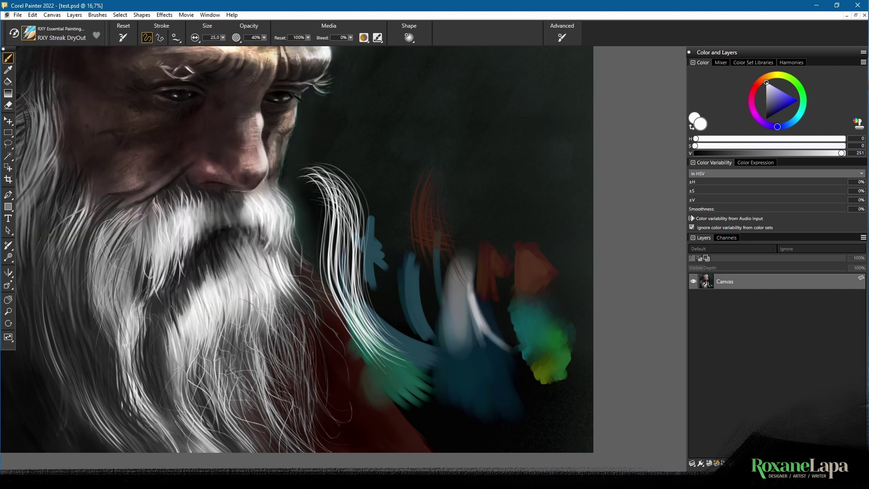
{"action": "left_click_drag", "start_coordinate": [355, 265], "coordinate": [377, 302]}
{"action": "left_click_drag", "start_coordinate": [354, 222], "coordinate": [376, 324]}
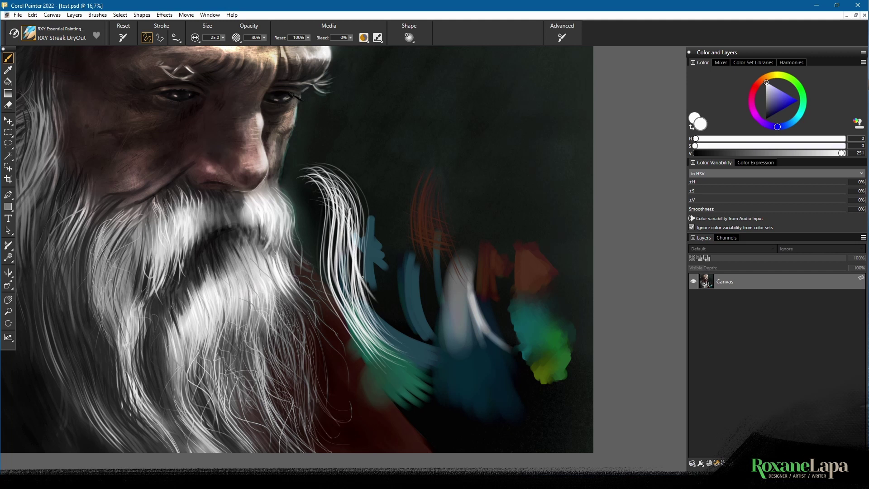
{"action": "left_click_drag", "start_coordinate": [355, 282], "coordinate": [404, 347]}
{"action": "left_click_drag", "start_coordinate": [362, 312], "coordinate": [406, 336]}
{"action": "left_click_drag", "start_coordinate": [350, 284], "coordinate": [408, 331]}
{"action": "mouse_move", "coordinate": [356, 243]}
{"action": "left_mouse_down"}
{"action": "mouse_move", "coordinate": [390, 324]}
{"action": "mouse_move", "coordinate": [395, 297]}
{"action": "left_mouse_up"}
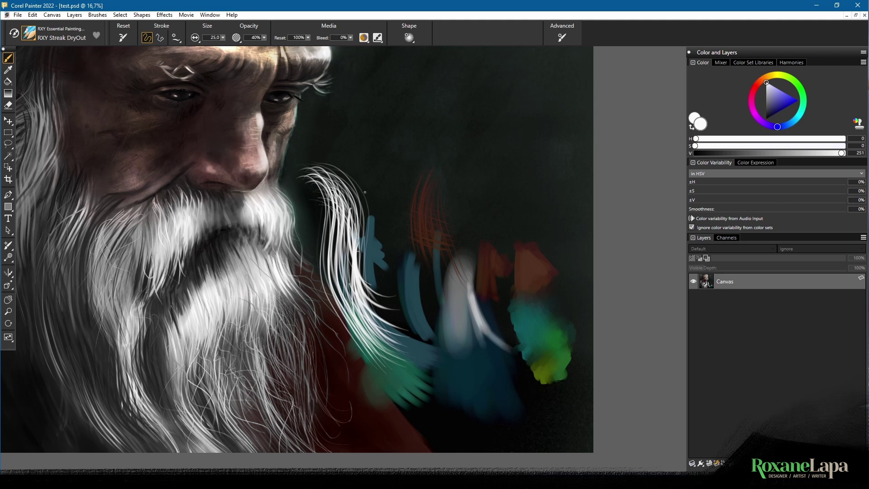
Step: Paint three separate curved white strokes that fade out on the dark background beside the forehead
{"action": "mouse_move", "coordinate": [369, 64]}
{"action": "left_mouse_down"}
{"action": "mouse_move", "coordinate": [365, 113]}
{"action": "mouse_move", "coordinate": [410, 145]}
{"action": "left_mouse_up"}
{"action": "left_click_drag", "start_coordinate": [380, 77], "coordinate": [397, 155]}
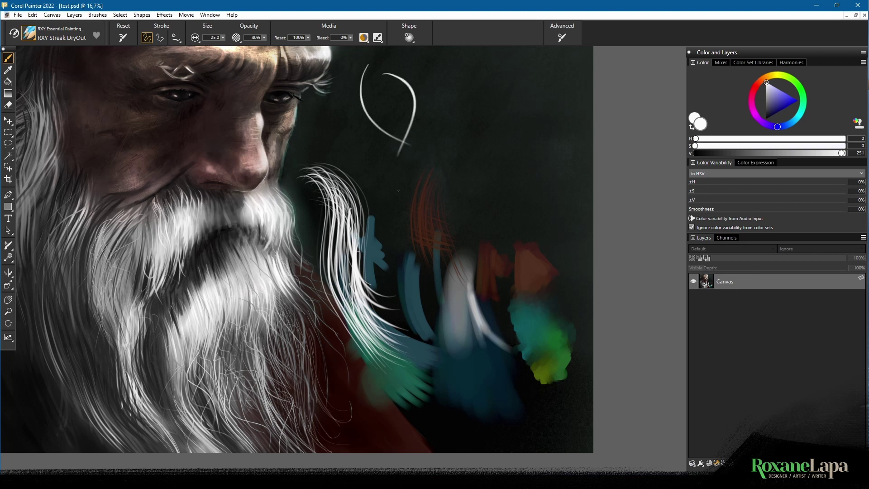
{"action": "mouse_move", "coordinate": [420, 71]}
{"action": "left_mouse_down"}
{"action": "mouse_move", "coordinate": [462, 80]}
{"action": "mouse_move", "coordinate": [452, 142]}
{"action": "left_mouse_up"}
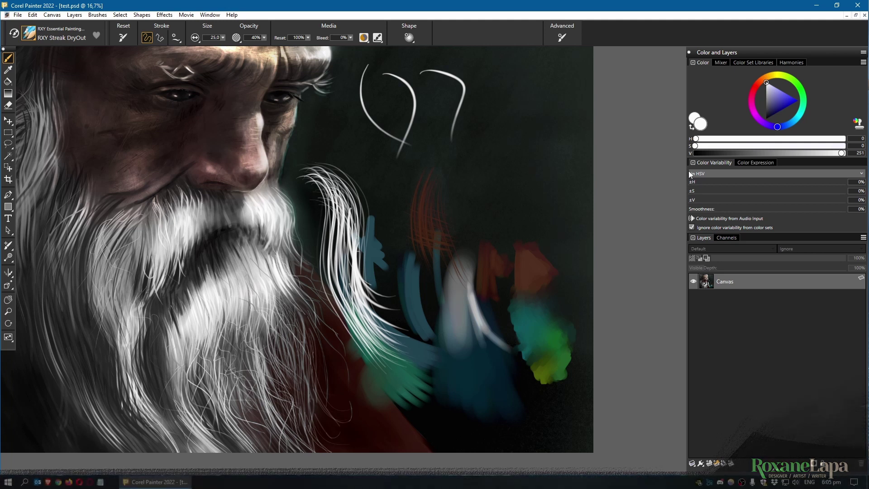
Step: Test the brush's Dryout amount by lowering it to 20.3 for short dabs and raising it to 9324.5 for a long wavy stroke
{"action": "left_click", "coordinate": [749, 52]}
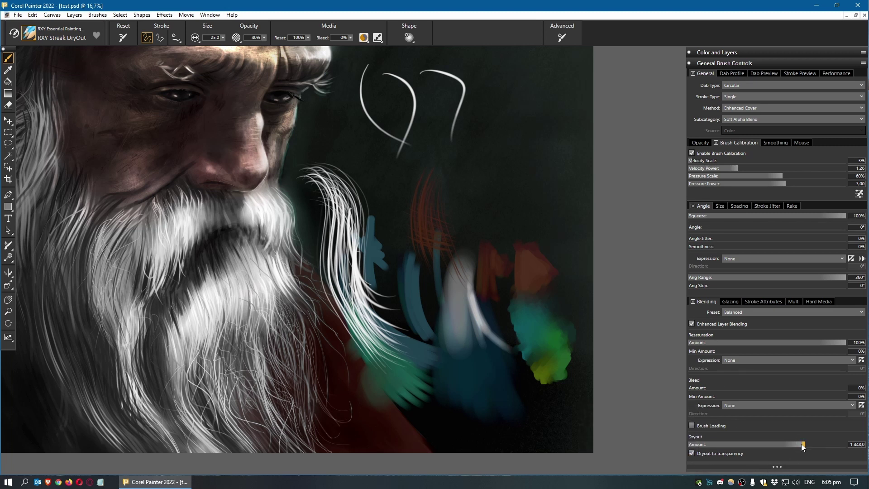
{"action": "left_click_drag", "start_coordinate": [805, 446], "coordinate": [738, 445]}
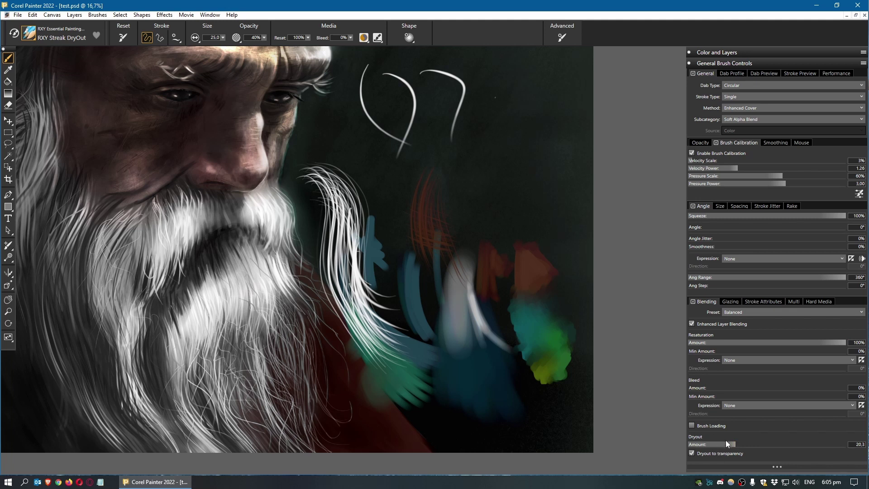
{"action": "left_click_drag", "start_coordinate": [737, 445], "coordinate": [767, 447]}
{"action": "left_click", "coordinate": [770, 445]}
{"action": "mouse_move", "coordinate": [510, 77]}
{"action": "left_mouse_down"}
{"action": "mouse_move", "coordinate": [523, 76]}
{"action": "mouse_move", "coordinate": [548, 151]}
{"action": "mouse_move", "coordinate": [543, 340]}
{"action": "mouse_move", "coordinate": [380, 233]}
{"action": "left_mouse_up"}
{"action": "left_click", "coordinate": [832, 445]}
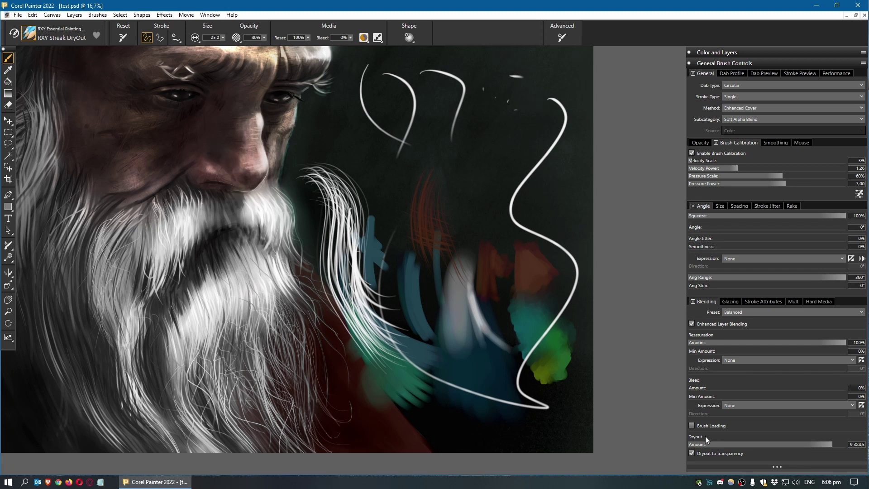
Step: Try Dryout amounts of 138.2, 728.0 and 2101.6, painting short and longer diagonal strokes above the reddish streaks
{"action": "left_click", "coordinate": [767, 444]}
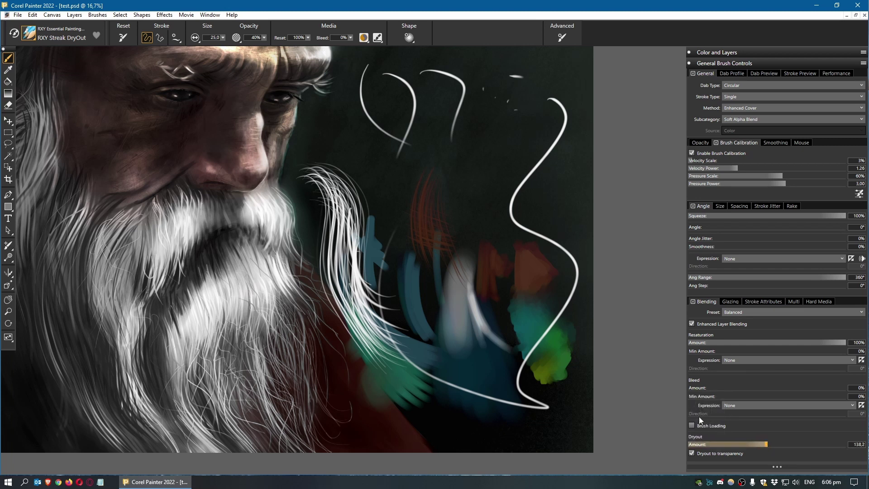
{"action": "left_click_drag", "start_coordinate": [399, 176], "coordinate": [441, 158]}
{"action": "left_click", "coordinate": [793, 444]}
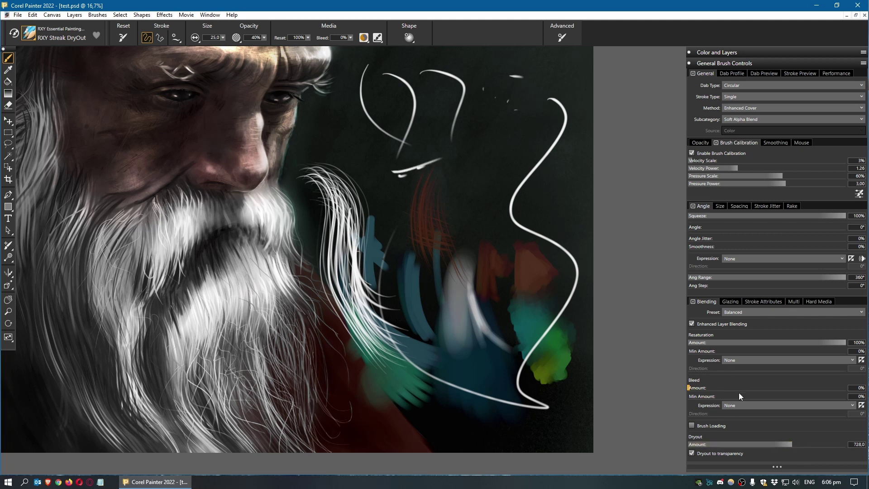
{"action": "left_click", "coordinate": [809, 444]}
{"action": "left_click_drag", "start_coordinate": [396, 199], "coordinate": [551, 144]}
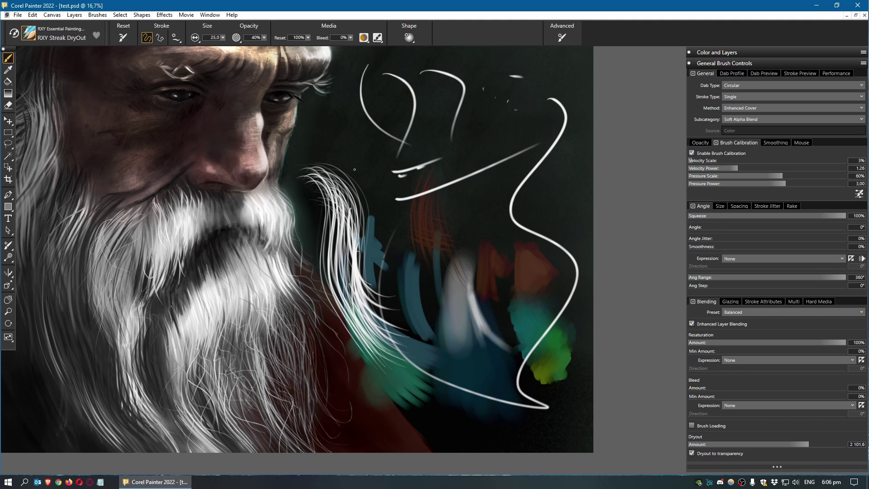
Step: Paint a group of long white whisker-like strokes sweeping outward from beside the nose and fading into the dark background
{"action": "mouse_move", "coordinate": [301, 149]}
{"action": "left_mouse_down"}
{"action": "mouse_move", "coordinate": [382, 228]}
{"action": "mouse_move", "coordinate": [501, 155]}
{"action": "left_mouse_up"}
{"action": "left_click_drag", "start_coordinate": [367, 231], "coordinate": [496, 178]}
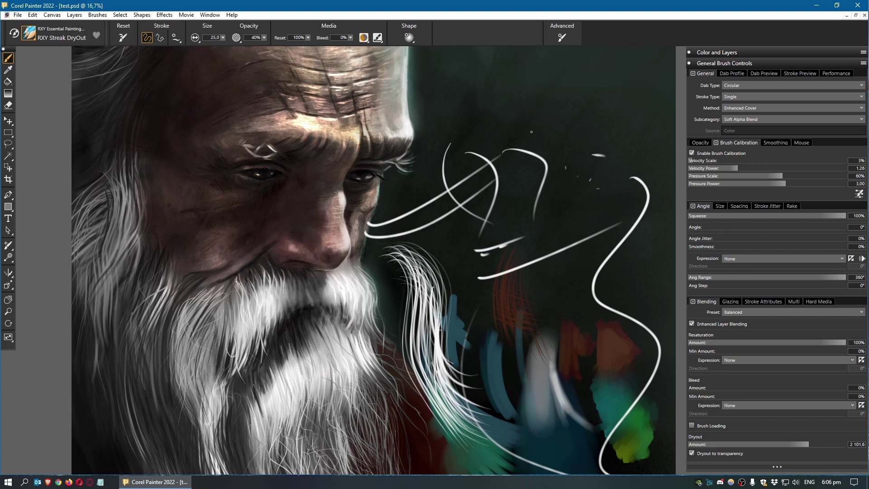
{"action": "left_click_drag", "start_coordinate": [362, 246], "coordinate": [502, 210]}
{"action": "left_click_drag", "start_coordinate": [361, 240], "coordinate": [504, 208]}
{"action": "left_click_drag", "start_coordinate": [365, 229], "coordinate": [488, 174]}
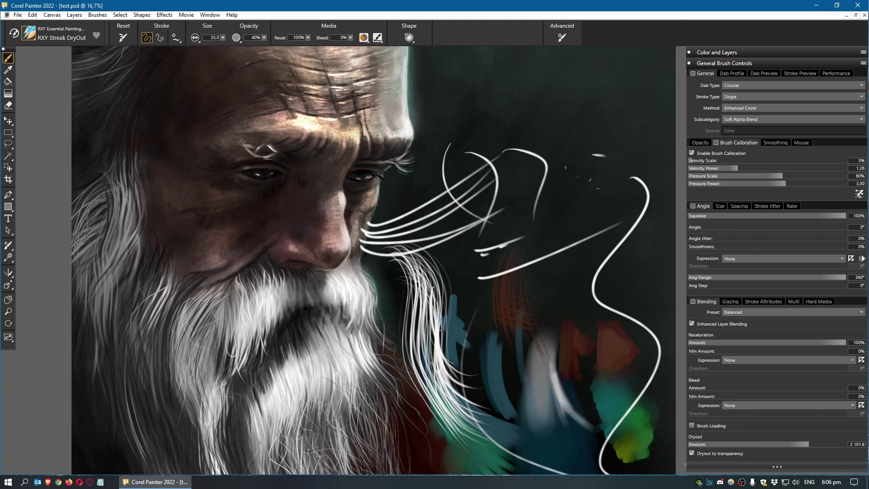
Step: Turn off Dryout to transparency, paint long looping white strokes over the samples, then reset the brush and add another test stroke
{"action": "left_click", "coordinate": [692, 453]}
{"action": "mouse_move", "coordinate": [506, 359]}
{"action": "left_mouse_down"}
{"action": "mouse_move", "coordinate": [520, 116]}
{"action": "mouse_move", "coordinate": [555, 325]}
{"action": "left_mouse_up"}
{"action": "mouse_move", "coordinate": [515, 379]}
{"action": "left_mouse_down"}
{"action": "mouse_move", "coordinate": [562, 190]}
{"action": "mouse_move", "coordinate": [600, 113]}
{"action": "left_mouse_up"}
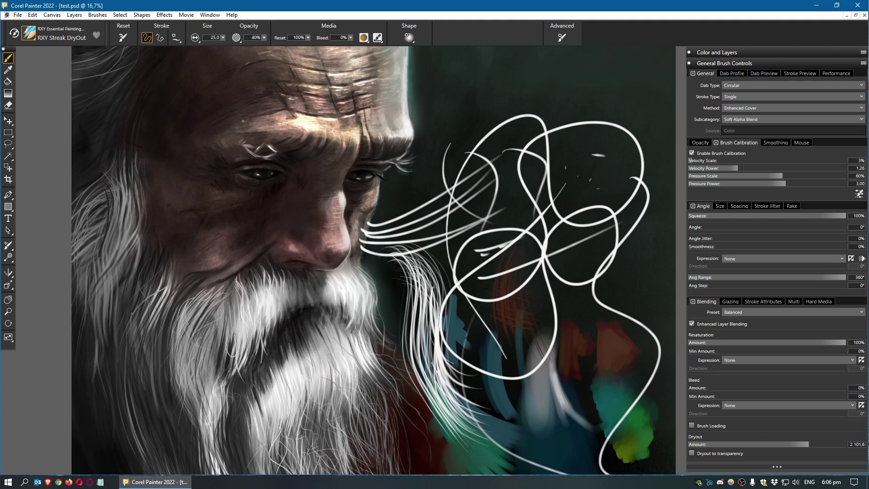
{"action": "left_click", "coordinate": [122, 40]}
{"action": "left_click_drag", "start_coordinate": [474, 287], "coordinate": [490, 192]}
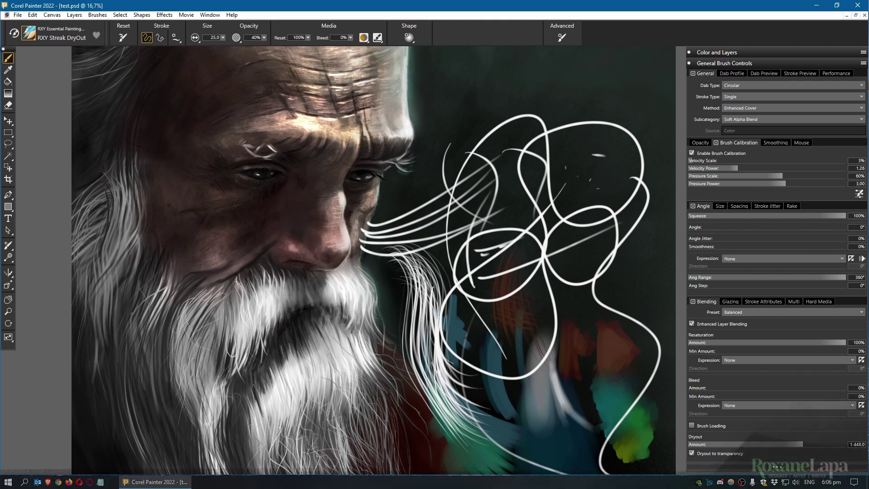
Step: Switch to the RXY Dry Brush and paint diagonal and vertical white bristle strokes on the dark background beside the forehead
{"action": "left_click", "coordinate": [29, 34]}
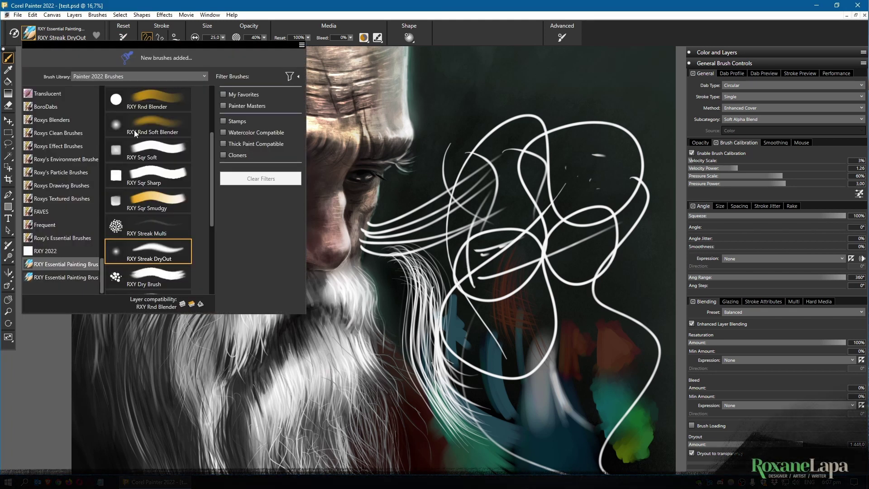
{"action": "left_click", "coordinate": [159, 270]}
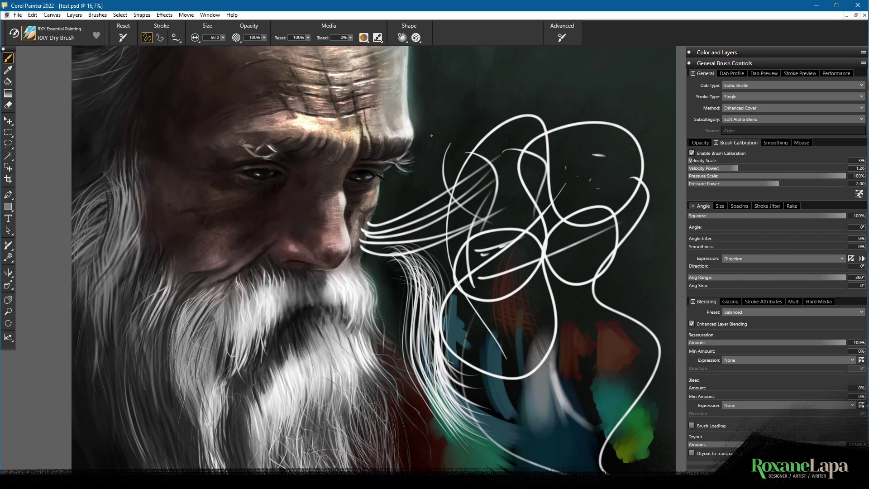
{"action": "mouse_move", "coordinate": [428, 142]}
{"action": "left_mouse_down"}
{"action": "mouse_move", "coordinate": [500, 58]}
{"action": "mouse_move", "coordinate": [490, 71]}
{"action": "left_mouse_up"}
{"action": "left_click_drag", "start_coordinate": [443, 122], "coordinate": [485, 84]}
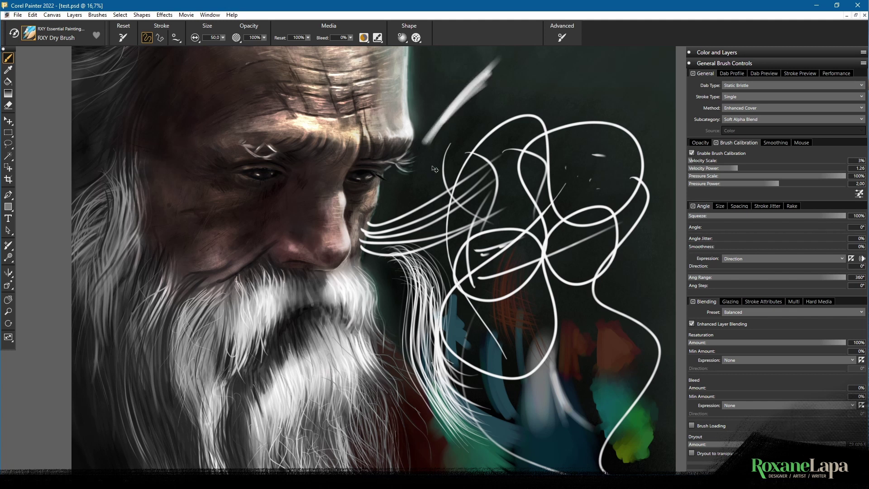
{"action": "scroll", "coordinate": [431, 174], "scroll_direction": "up", "scroll_amount": 5}
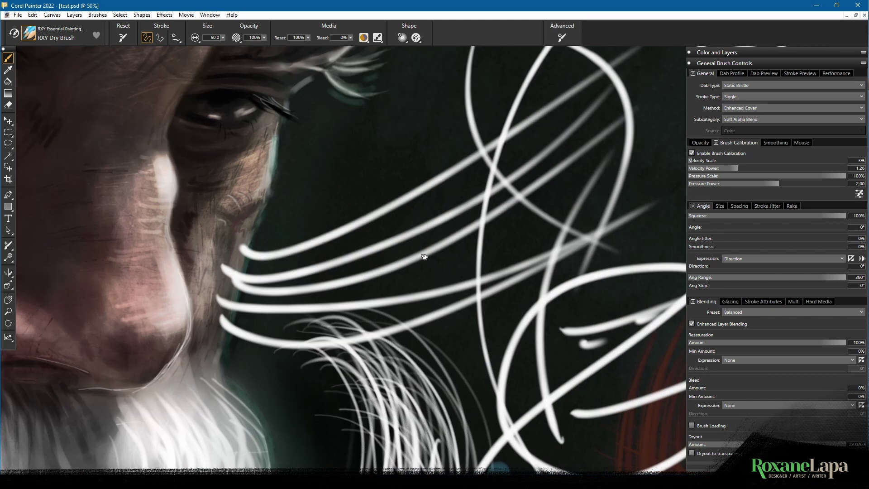
{"action": "mouse_move", "coordinate": [424, 256]}
{"action": "left_mouse_down"}
{"action": "mouse_move", "coordinate": [465, 435]}
{"action": "mouse_move", "coordinate": [463, 483]}
{"action": "left_mouse_up"}
{"action": "left_click_drag", "start_coordinate": [490, 243], "coordinate": [465, 377]}
{"action": "mouse_move", "coordinate": [466, 141]}
{"action": "left_mouse_down"}
{"action": "mouse_move", "coordinate": [454, 272]}
{"action": "mouse_move", "coordinate": [459, 220]}
{"action": "left_mouse_up"}
{"action": "left_click_drag", "start_coordinate": [482, 128], "coordinate": [462, 333]}
{"action": "mouse_move", "coordinate": [494, 120]}
{"action": "left_mouse_down"}
{"action": "mouse_move", "coordinate": [477, 211]}
{"action": "mouse_move", "coordinate": [490, 300]}
{"action": "mouse_move", "coordinate": [508, 129]}
{"action": "mouse_move", "coordinate": [510, 362]}
{"action": "left_mouse_up"}
Step: Switch to the RXY Noisy brush and paint speckled white strokes beside the vertical dry brush sample
{"action": "left_click", "coordinate": [29, 36]}
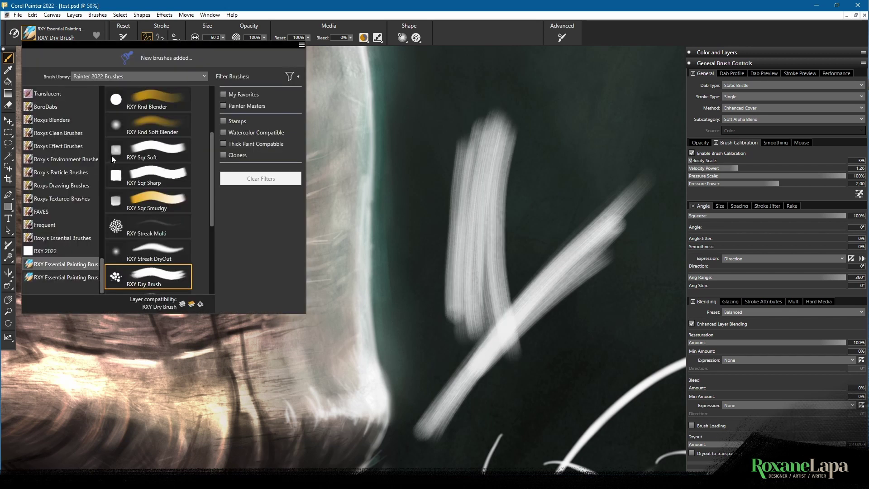
{"action": "scroll", "coordinate": [200, 256], "scroll_direction": "down", "scroll_amount": 2}
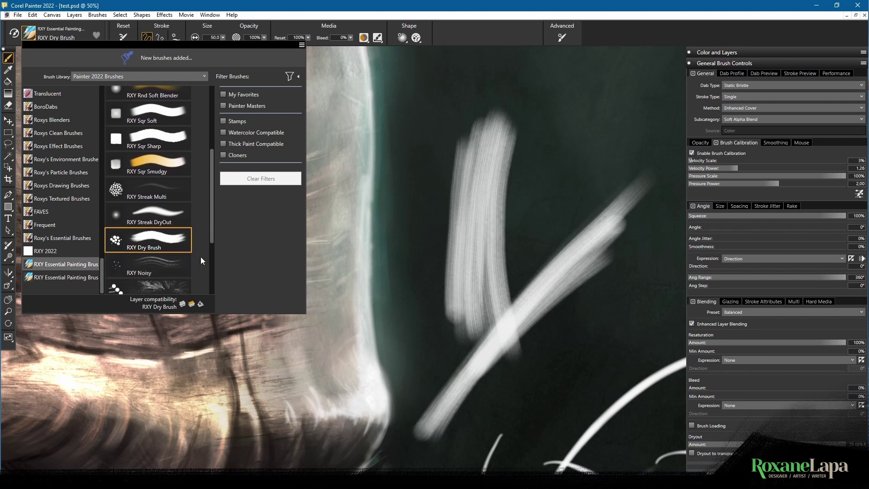
{"action": "left_click", "coordinate": [161, 270]}
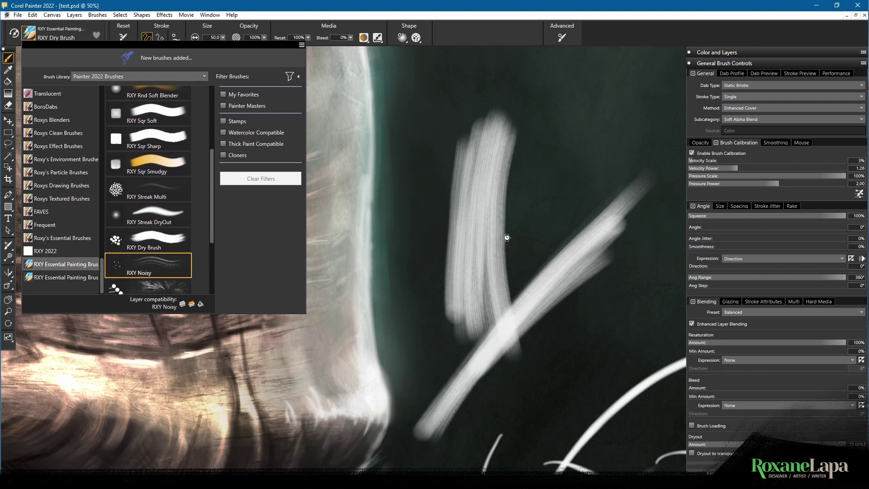
{"action": "mouse_move", "coordinate": [537, 183]}
{"action": "left_mouse_down"}
{"action": "mouse_move", "coordinate": [524, 222]}
{"action": "mouse_move", "coordinate": [527, 135]}
{"action": "mouse_move", "coordinate": [506, 288]}
{"action": "mouse_move", "coordinate": [560, 129]}
{"action": "left_mouse_up"}
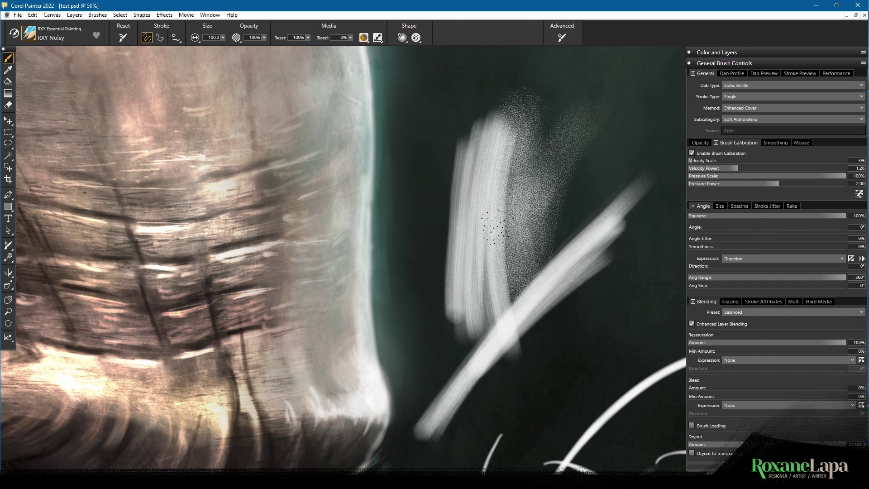
Step: Switch to the RXY Dotty Scrapes brush and paint a curved scraped white stroke from the forehead's edge across the dark background
{"action": "left_click", "coordinate": [29, 34]}
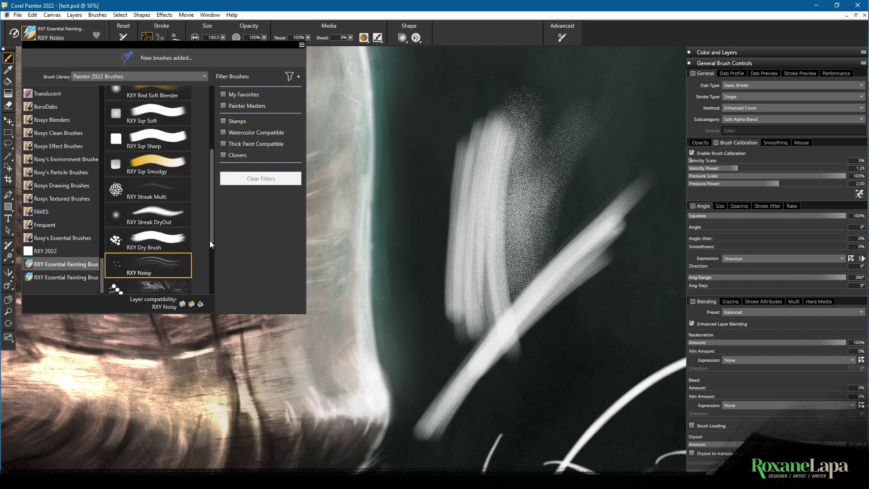
{"action": "mouse_move", "coordinate": [213, 211]}
{"action": "left_mouse_down"}
{"action": "mouse_move", "coordinate": [214, 232]}
{"action": "mouse_move", "coordinate": [171, 237]}
{"action": "left_mouse_up"}
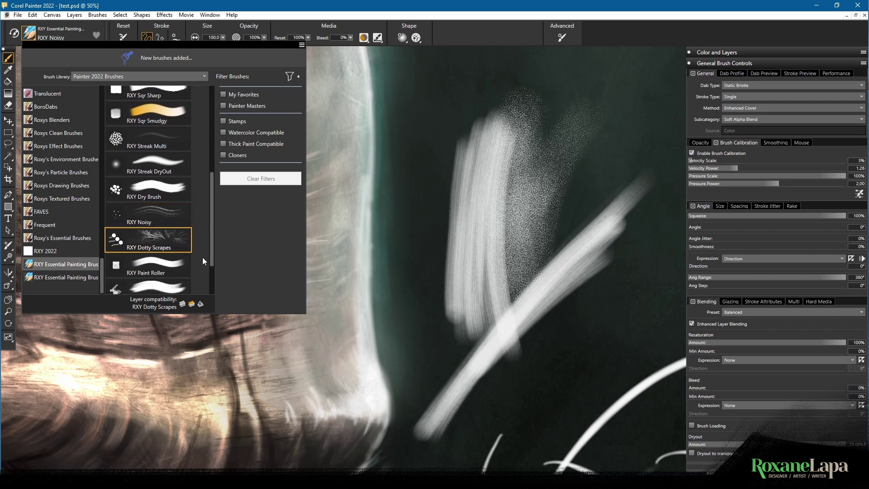
{"action": "left_click", "coordinate": [172, 240]}
{"action": "mouse_move", "coordinate": [387, 153]}
{"action": "left_mouse_down"}
{"action": "mouse_move", "coordinate": [569, 64]}
{"action": "mouse_move", "coordinate": [453, 124]}
{"action": "mouse_move", "coordinate": [620, 66]}
{"action": "mouse_move", "coordinate": [459, 120]}
{"action": "mouse_move", "coordinate": [595, 81]}
{"action": "mouse_move", "coordinate": [509, 109]}
{"action": "left_mouse_up"}
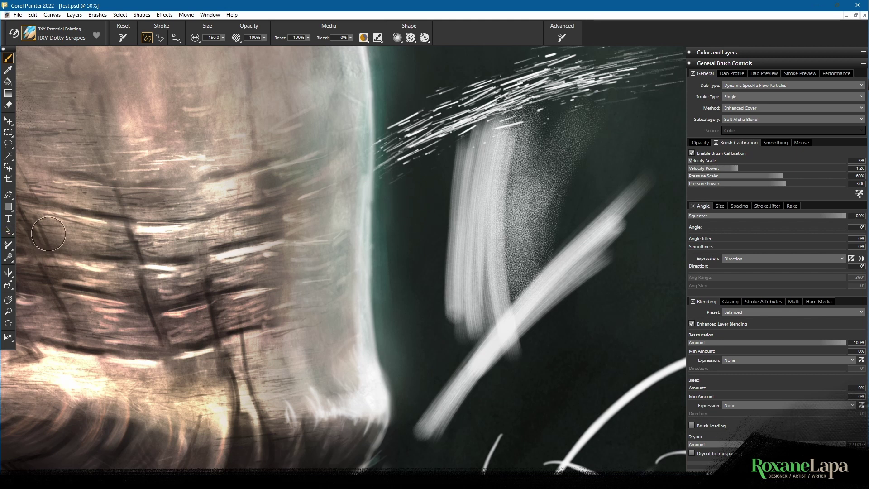
Step: Paint two horizontal bands of scraped white dashes on the dark background beyond the curved scrape stroke
{"action": "left_click_drag", "start_coordinate": [249, 253], "coordinate": [476, 243]}
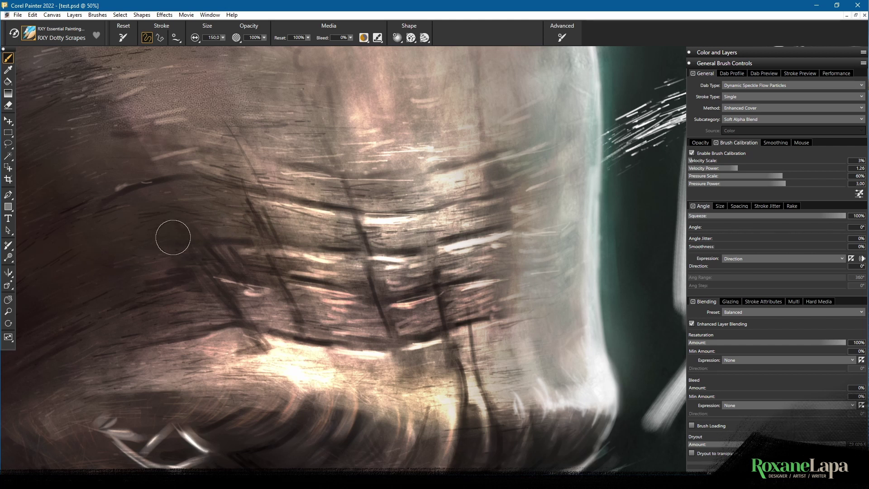
{"action": "left_click_drag", "start_coordinate": [591, 226], "coordinate": [244, 275]}
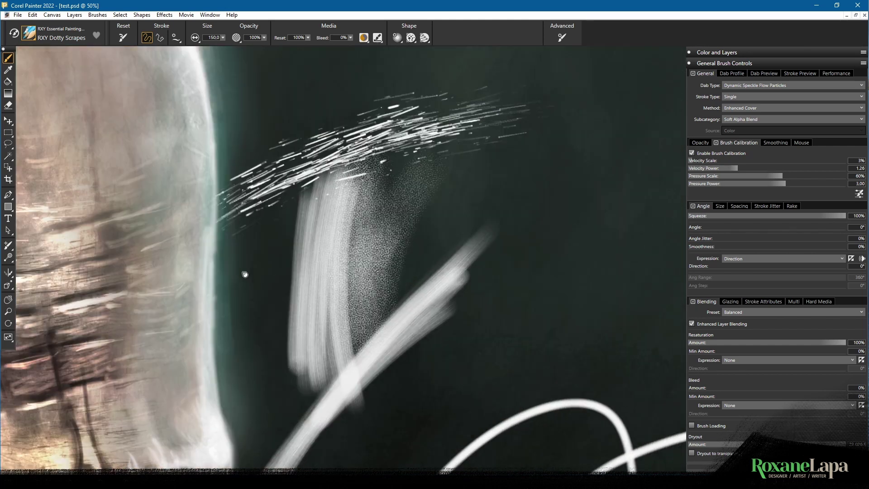
{"action": "scroll", "coordinate": [486, 229], "scroll_direction": "down", "scroll_amount": 2}
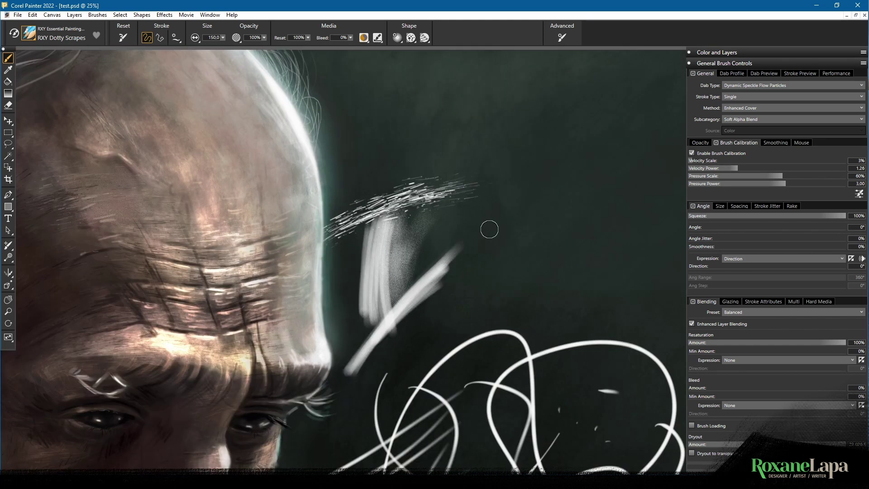
{"action": "mouse_move", "coordinate": [542, 229]}
{"action": "left_mouse_down"}
{"action": "mouse_move", "coordinate": [421, 231]}
{"action": "mouse_move", "coordinate": [411, 210]}
{"action": "left_mouse_up"}
{"action": "mouse_move", "coordinate": [348, 191]}
{"action": "left_mouse_down"}
{"action": "mouse_move", "coordinate": [509, 193]}
{"action": "mouse_move", "coordinate": [324, 195]}
{"action": "mouse_move", "coordinate": [525, 199]}
{"action": "mouse_move", "coordinate": [315, 215]}
{"action": "mouse_move", "coordinate": [452, 207]}
{"action": "mouse_move", "coordinate": [371, 211]}
{"action": "left_mouse_up"}
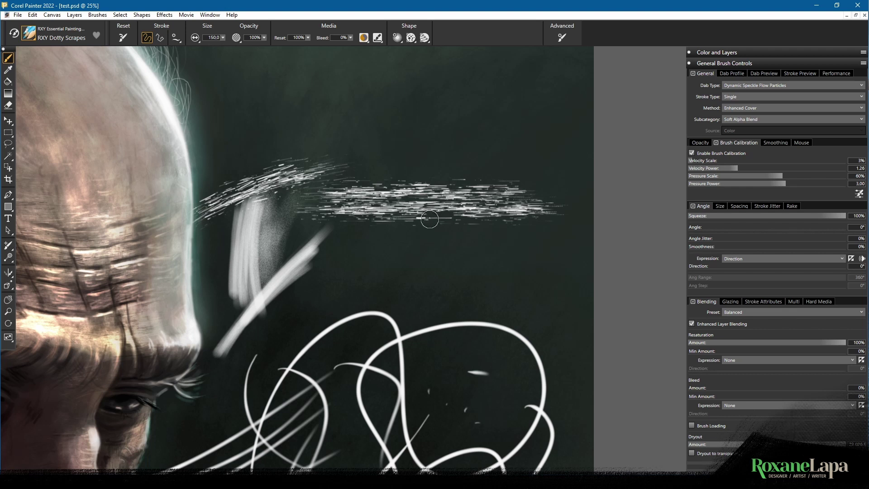
{"action": "mouse_move", "coordinate": [397, 141]}
{"action": "left_mouse_down"}
{"action": "mouse_move", "coordinate": [507, 134]}
{"action": "mouse_move", "coordinate": [344, 142]}
{"action": "mouse_move", "coordinate": [498, 129]}
{"action": "mouse_move", "coordinate": [446, 136]}
{"action": "mouse_move", "coordinate": [498, 148]}
{"action": "left_mouse_up"}
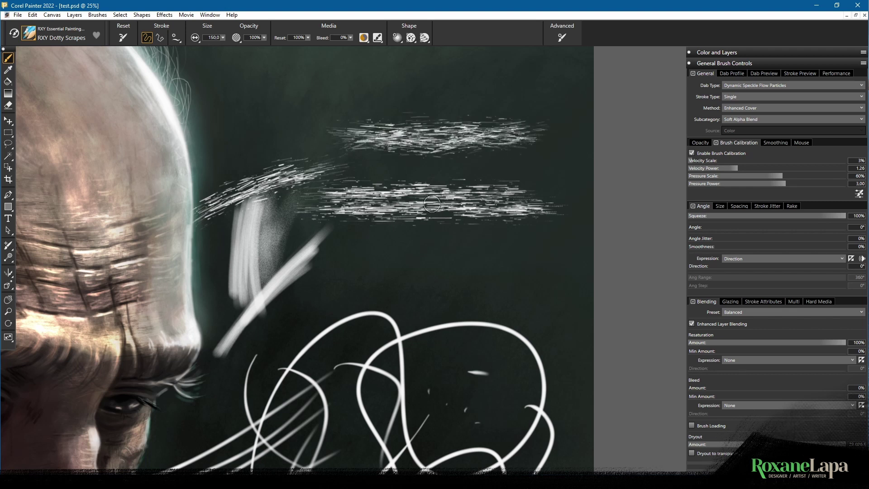
Step: Paint rain-like vertical scrape strokes falling from the lower horizontal band towards the looping white lines
{"action": "left_click_drag", "start_coordinate": [452, 170], "coordinate": [477, 59]}
{"action": "mouse_move", "coordinate": [481, 112]}
{"action": "left_mouse_down"}
{"action": "mouse_move", "coordinate": [485, 165]}
{"action": "mouse_move", "coordinate": [443, 217]}
{"action": "mouse_move", "coordinate": [498, 190]}
{"action": "left_mouse_up"}
{"action": "left_click_drag", "start_coordinate": [482, 221], "coordinate": [473, 294]}
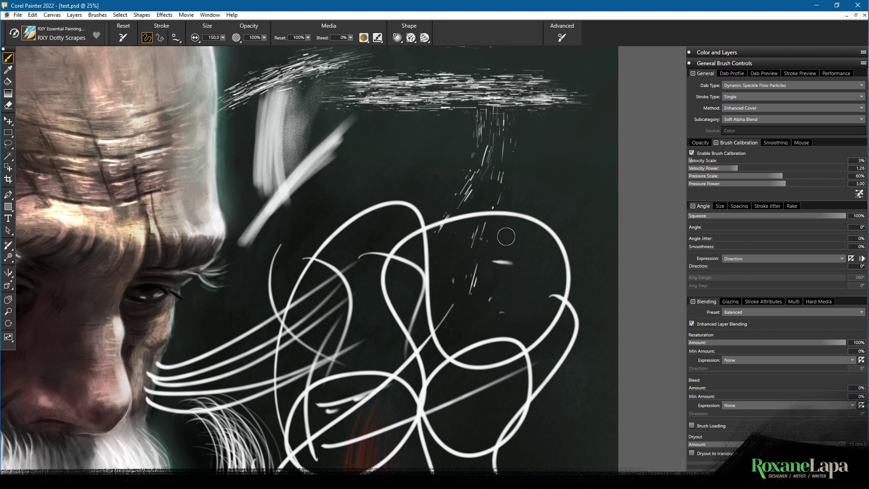
{"action": "key", "text": "ctrl+plus"}
{"action": "left_click_drag", "start_coordinate": [518, 178], "coordinate": [372, 277]}
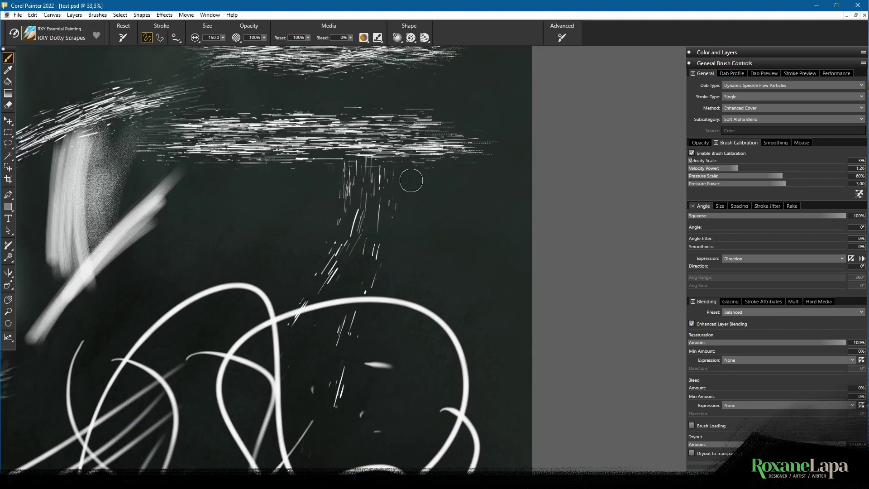
{"action": "left_click_drag", "start_coordinate": [412, 168], "coordinate": [417, 366]}
{"action": "mouse_move", "coordinate": [442, 169]}
{"action": "left_mouse_down"}
{"action": "mouse_move", "coordinate": [453, 248]}
{"action": "mouse_move", "coordinate": [446, 372]}
{"action": "left_mouse_up"}
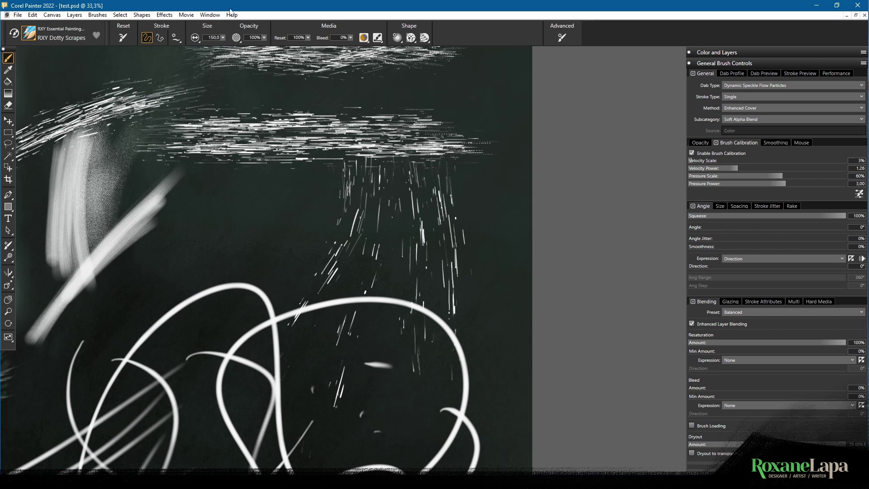
Step: Lower the brush opacity to 40% and paint a slanted rain-like stroke below the horizontal band
{"action": "left_click", "coordinate": [262, 38]}
{"action": "left_click", "coordinate": [262, 38]}
{"action": "left_click", "coordinate": [262, 38]}
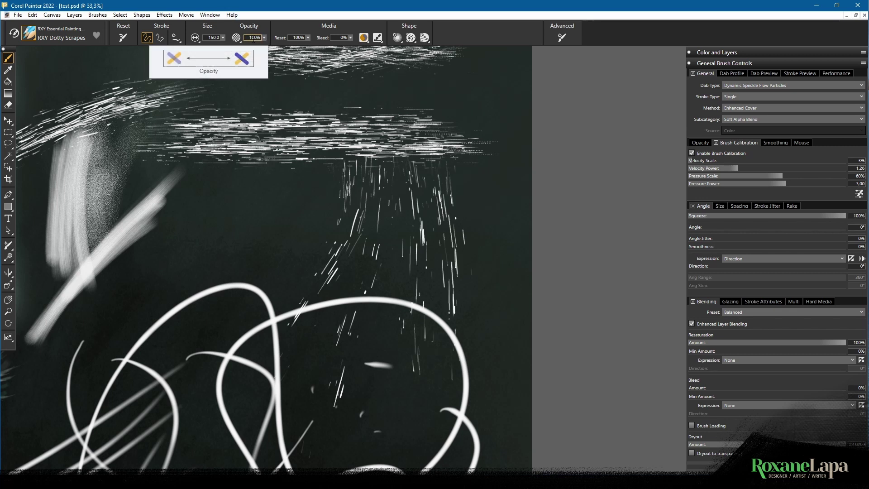
{"action": "left_click", "coordinate": [264, 37]}
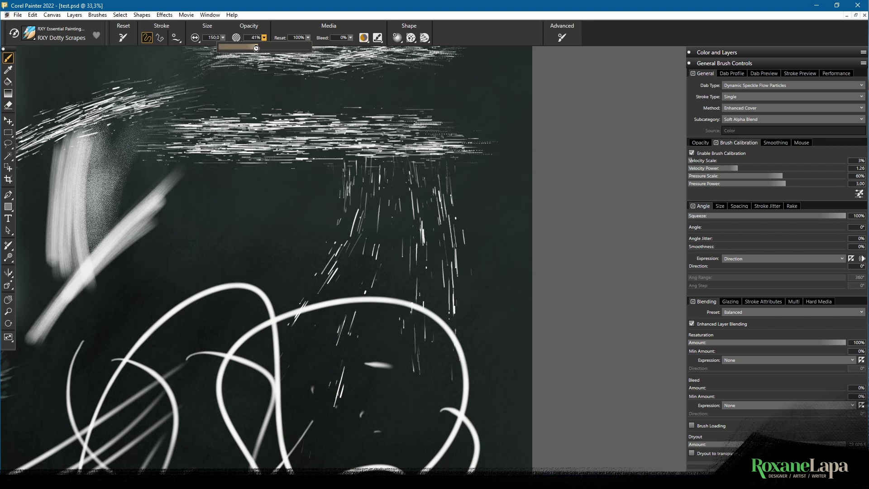
{"action": "left_click", "coordinate": [249, 188]}
{"action": "mouse_move", "coordinate": [261, 168]}
{"action": "left_mouse_down"}
{"action": "mouse_move", "coordinate": [240, 266]}
{"action": "mouse_move", "coordinate": [211, 324]}
{"action": "left_mouse_up"}
Step: Reduce the brush opacity to 21% and paint several fainter rain-like strokes beneath the horizontal band
{"action": "left_click", "coordinate": [265, 38]}
{"action": "left_click", "coordinate": [239, 49]}
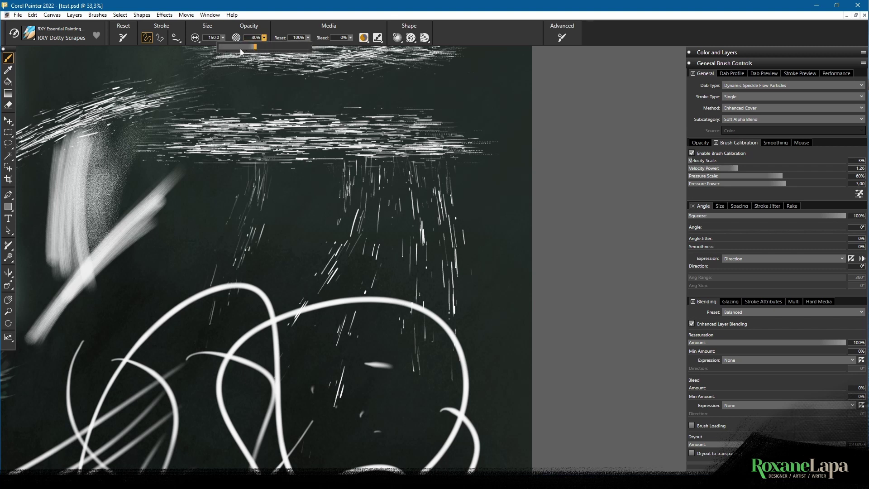
{"action": "left_click", "coordinate": [202, 230]}
{"action": "left_click_drag", "start_coordinate": [205, 163], "coordinate": [156, 310]}
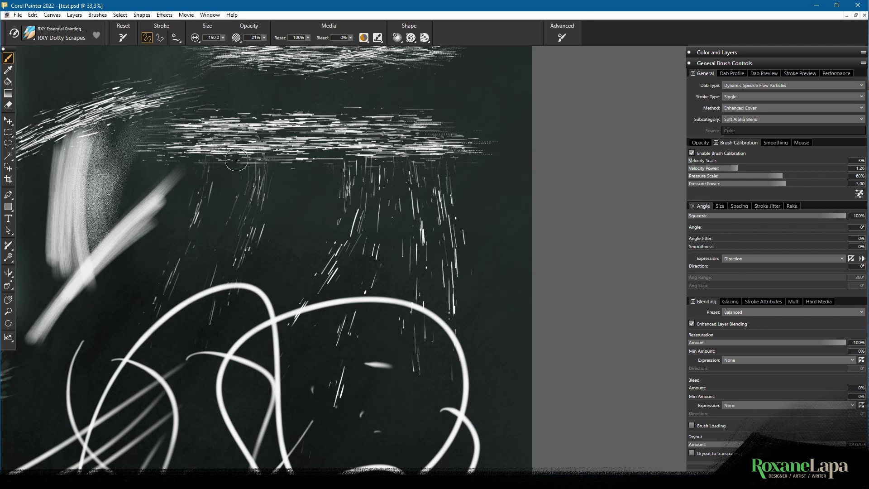
{"action": "left_click_drag", "start_coordinate": [236, 160], "coordinate": [204, 332]}
{"action": "left_click_drag", "start_coordinate": [266, 163], "coordinate": [247, 374]}
{"action": "left_click_drag", "start_coordinate": [297, 166], "coordinate": [262, 420]}
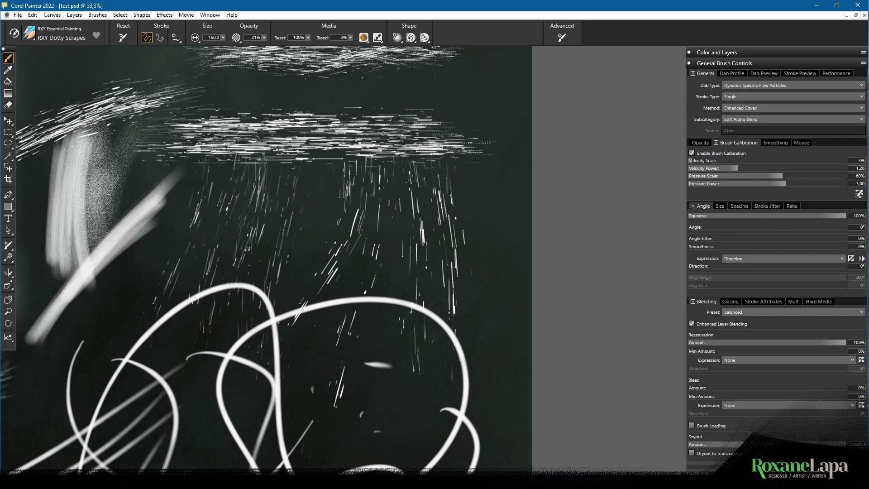
Step: Paint a small grass-like burst of white scrapes inside the loops, then pick a saturated yellow and layer yellow scrapes over it
{"action": "left_click_drag", "start_coordinate": [371, 235], "coordinate": [494, 88]}
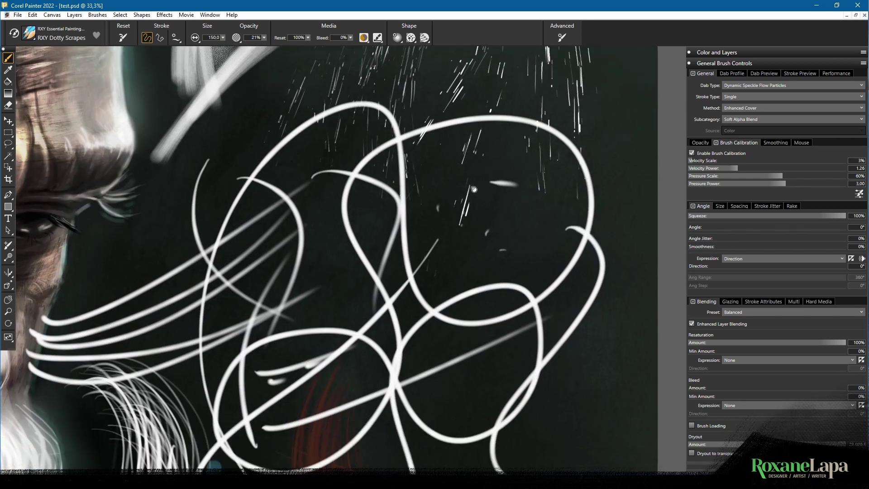
{"action": "mouse_move", "coordinate": [474, 189]}
{"action": "left_mouse_down"}
{"action": "mouse_move", "coordinate": [432, 290]}
{"action": "mouse_move", "coordinate": [405, 309]}
{"action": "mouse_move", "coordinate": [413, 158]}
{"action": "mouse_move", "coordinate": [403, 146]}
{"action": "left_mouse_up"}
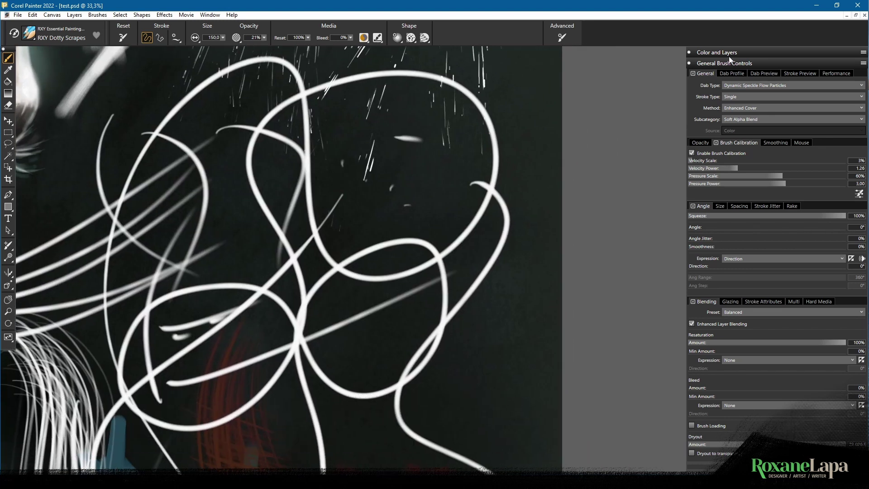
{"action": "double_click", "coordinate": [745, 51]}
{"action": "left_click", "coordinate": [778, 76]}
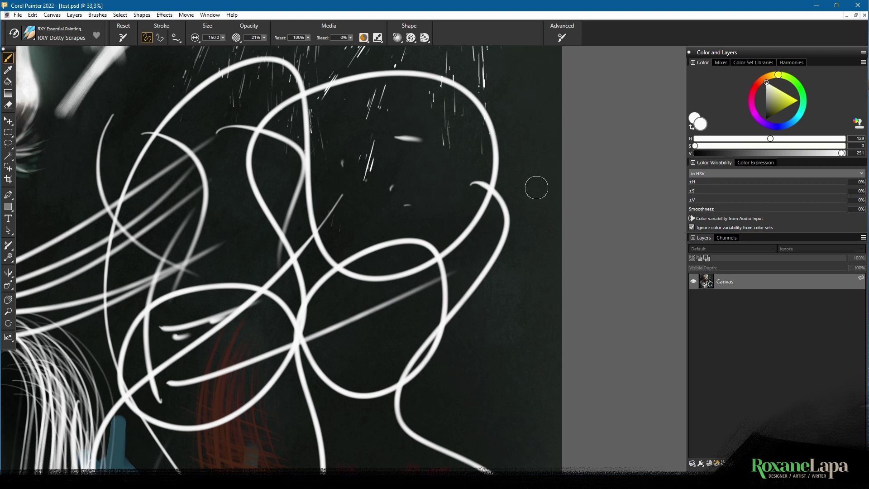
{"action": "left_click_drag", "start_coordinate": [396, 231], "coordinate": [404, 210]}
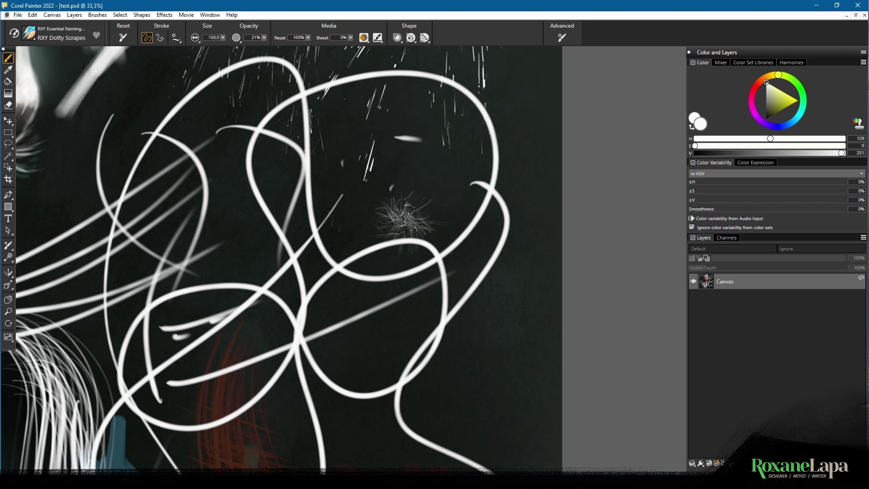
{"action": "left_click_drag", "start_coordinate": [768, 97], "coordinate": [790, 95]}
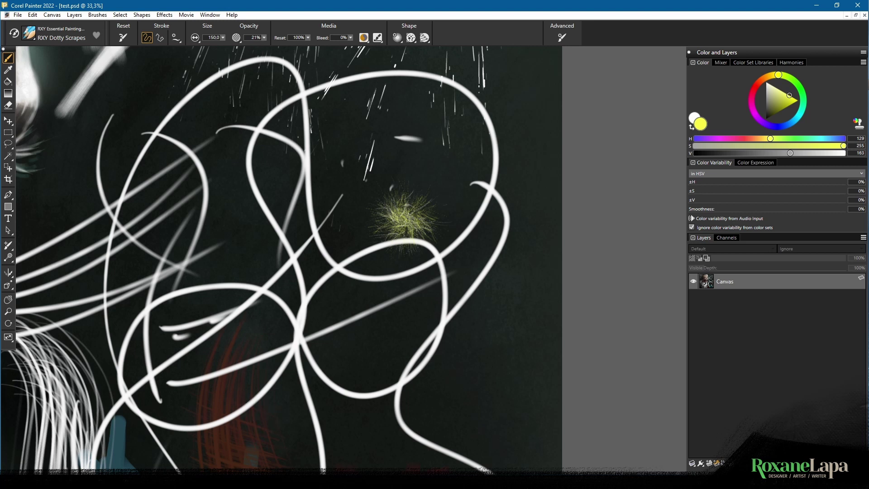
Step: Switch to the RXY Paint Roller brush and paint a vertical yellow strip near the canvas edge
{"action": "left_click", "coordinate": [30, 36]}
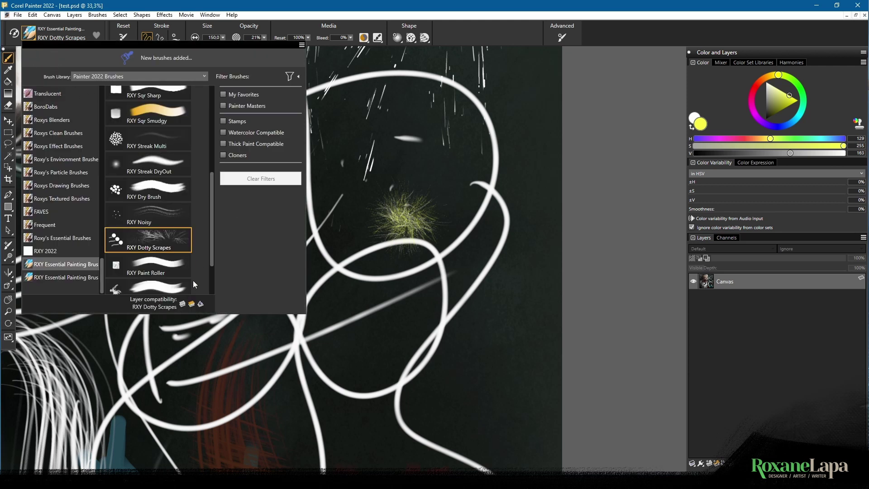
{"action": "left_click", "coordinate": [171, 264]}
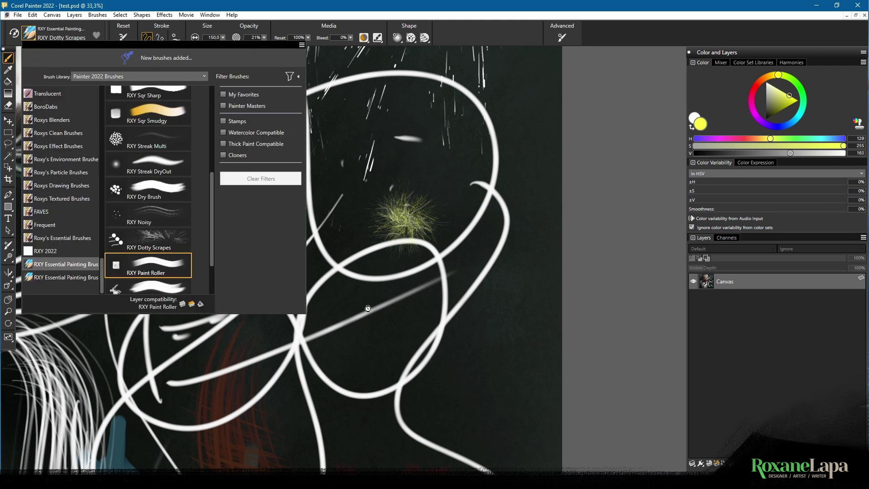
{"action": "mouse_move", "coordinate": [487, 342]}
{"action": "left_mouse_down"}
{"action": "mouse_move", "coordinate": [464, 151]}
{"action": "mouse_move", "coordinate": [458, 264]}
{"action": "left_mouse_up"}
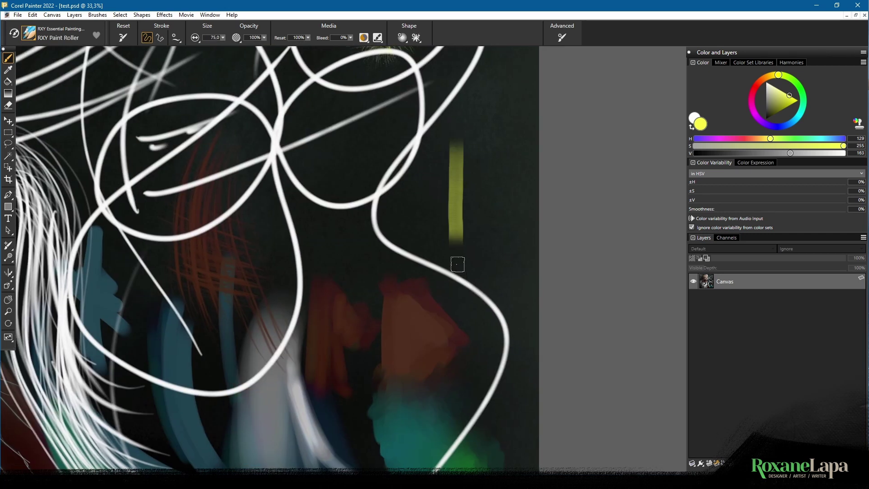
Step: Build up overlapping roller strokes around the yellow strip into a broad, rough yellow patch
{"action": "key", "text": "ctrl+plus"}
{"action": "key", "text": "ctrl+plus"}
{"action": "mouse_move", "coordinate": [527, 108]}
{"action": "left_mouse_down"}
{"action": "mouse_move", "coordinate": [460, 247]}
{"action": "mouse_move", "coordinate": [445, 257]}
{"action": "left_mouse_up"}
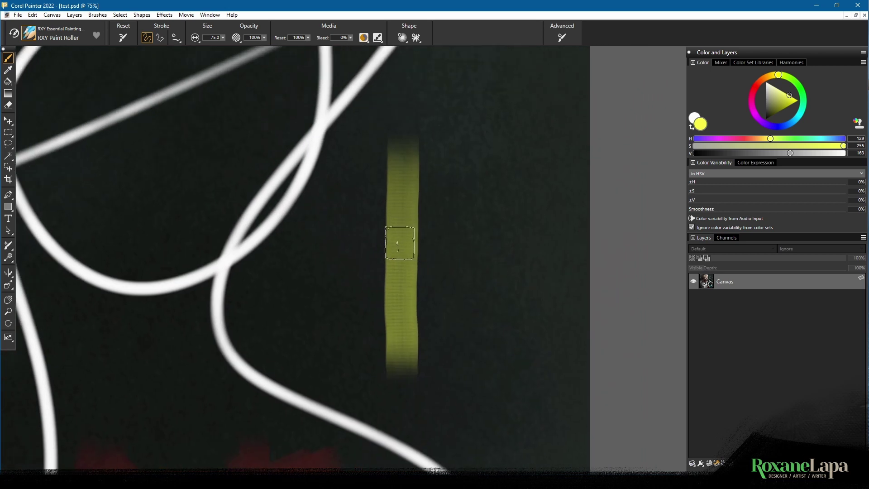
{"action": "mouse_move", "coordinate": [417, 161]}
{"action": "left_mouse_down"}
{"action": "mouse_move", "coordinate": [425, 373]}
{"action": "mouse_move", "coordinate": [431, 158]}
{"action": "mouse_move", "coordinate": [415, 322]}
{"action": "mouse_move", "coordinate": [414, 146]}
{"action": "mouse_move", "coordinate": [395, 360]}
{"action": "mouse_move", "coordinate": [405, 167]}
{"action": "mouse_move", "coordinate": [409, 274]}
{"action": "mouse_move", "coordinate": [414, 231]}
{"action": "left_mouse_up"}
{"action": "mouse_move", "coordinate": [398, 174]}
{"action": "left_mouse_down"}
{"action": "mouse_move", "coordinate": [362, 203]}
{"action": "mouse_move", "coordinate": [339, 244]}
{"action": "mouse_move", "coordinate": [370, 251]}
{"action": "mouse_move", "coordinate": [384, 235]}
{"action": "mouse_move", "coordinate": [358, 316]}
{"action": "mouse_move", "coordinate": [364, 306]}
{"action": "mouse_move", "coordinate": [389, 344]}
{"action": "mouse_move", "coordinate": [403, 277]}
{"action": "left_mouse_up"}
{"action": "mouse_move", "coordinate": [469, 223]}
{"action": "left_mouse_down"}
{"action": "mouse_move", "coordinate": [479, 243]}
{"action": "mouse_move", "coordinate": [466, 225]}
{"action": "mouse_move", "coordinate": [417, 244]}
{"action": "mouse_move", "coordinate": [444, 226]}
{"action": "mouse_move", "coordinate": [401, 239]}
{"action": "mouse_move", "coordinate": [383, 303]}
{"action": "mouse_move", "coordinate": [393, 316]}
{"action": "mouse_move", "coordinate": [476, 261]}
{"action": "mouse_move", "coordinate": [465, 299]}
{"action": "mouse_move", "coordinate": [492, 280]}
{"action": "mouse_move", "coordinate": [482, 291]}
{"action": "mouse_move", "coordinate": [482, 240]}
{"action": "mouse_move", "coordinate": [501, 287]}
{"action": "left_mouse_up"}
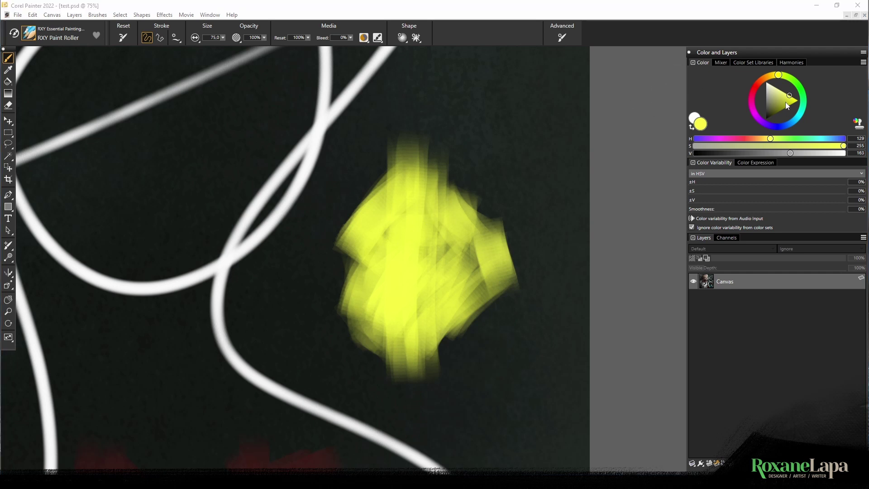
Step: Paint an orange area over the middle of the yellow patch, then add dark brownish orange across its lower part
{"action": "left_click", "coordinate": [763, 80]}
{"action": "mouse_move", "coordinate": [428, 217]}
{"action": "left_mouse_down"}
{"action": "mouse_move", "coordinate": [412, 238]}
{"action": "mouse_move", "coordinate": [431, 205]}
{"action": "mouse_move", "coordinate": [409, 290]}
{"action": "mouse_move", "coordinate": [401, 272]}
{"action": "mouse_move", "coordinate": [378, 311]}
{"action": "mouse_move", "coordinate": [388, 318]}
{"action": "mouse_move", "coordinate": [409, 318]}
{"action": "mouse_move", "coordinate": [418, 261]}
{"action": "mouse_move", "coordinate": [442, 237]}
{"action": "left_mouse_up"}
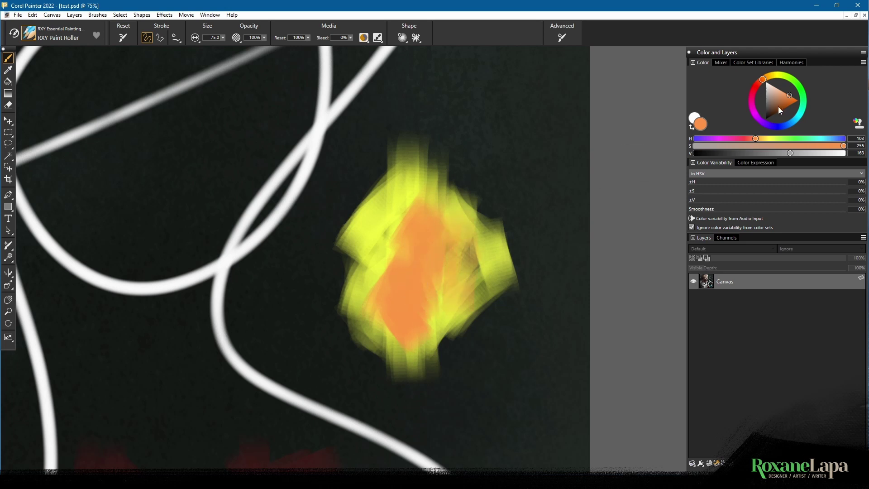
{"action": "left_click", "coordinate": [779, 110]}
{"action": "mouse_move", "coordinate": [470, 269]}
{"action": "left_mouse_down"}
{"action": "mouse_move", "coordinate": [421, 293]}
{"action": "mouse_move", "coordinate": [414, 311]}
{"action": "mouse_move", "coordinate": [432, 352]}
{"action": "mouse_move", "coordinate": [437, 263]}
{"action": "mouse_move", "coordinate": [368, 314]}
{"action": "mouse_move", "coordinate": [410, 327]}
{"action": "mouse_move", "coordinate": [415, 339]}
{"action": "mouse_move", "coordinate": [402, 348]}
{"action": "mouse_move", "coordinate": [455, 299]}
{"action": "mouse_move", "coordinate": [441, 287]}
{"action": "mouse_move", "coordinate": [446, 309]}
{"action": "mouse_move", "coordinate": [479, 266]}
{"action": "mouse_move", "coordinate": [443, 315]}
{"action": "mouse_move", "coordinate": [362, 324]}
{"action": "left_mouse_up"}
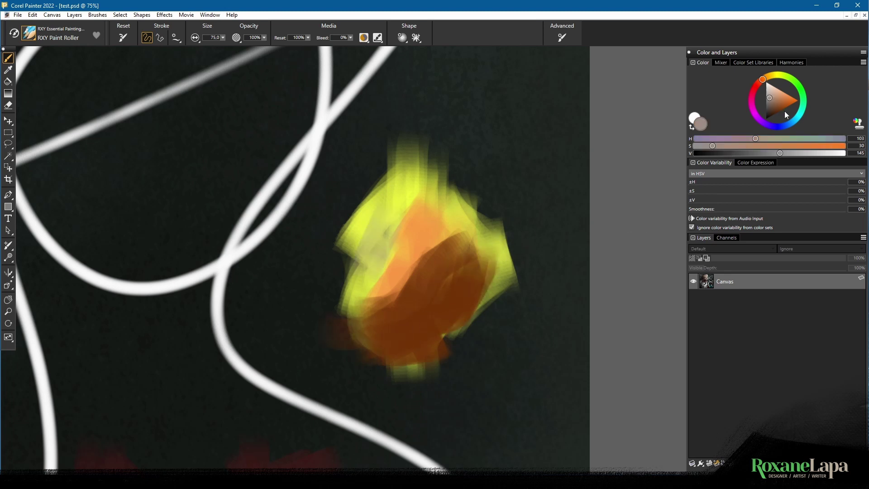
Step: Choose black and paint shadow strokes along the lower edge of the yellow and orange patch
{"action": "left_click_drag", "start_coordinate": [772, 106], "coordinate": [740, 151]}
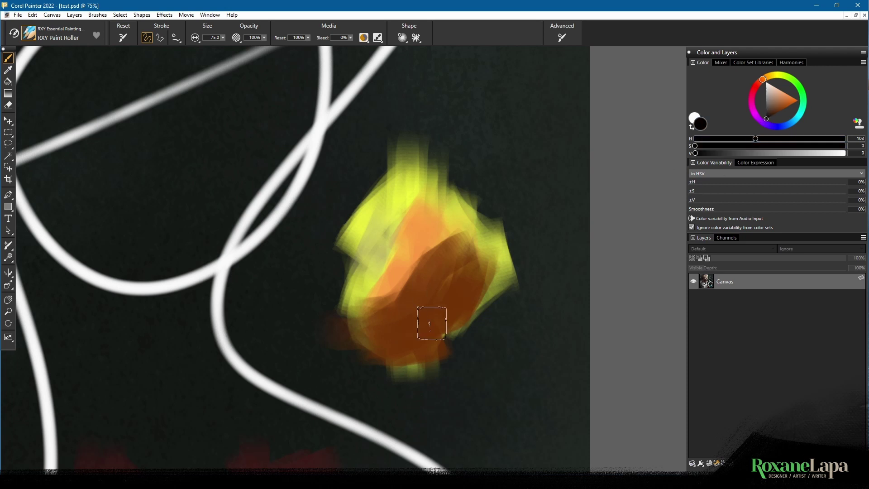
{"action": "mouse_move", "coordinate": [385, 358]}
{"action": "left_mouse_down"}
{"action": "mouse_move", "coordinate": [434, 338]}
{"action": "mouse_move", "coordinate": [483, 292]}
{"action": "mouse_move", "coordinate": [489, 260]}
{"action": "mouse_move", "coordinate": [503, 268]}
{"action": "left_mouse_up"}
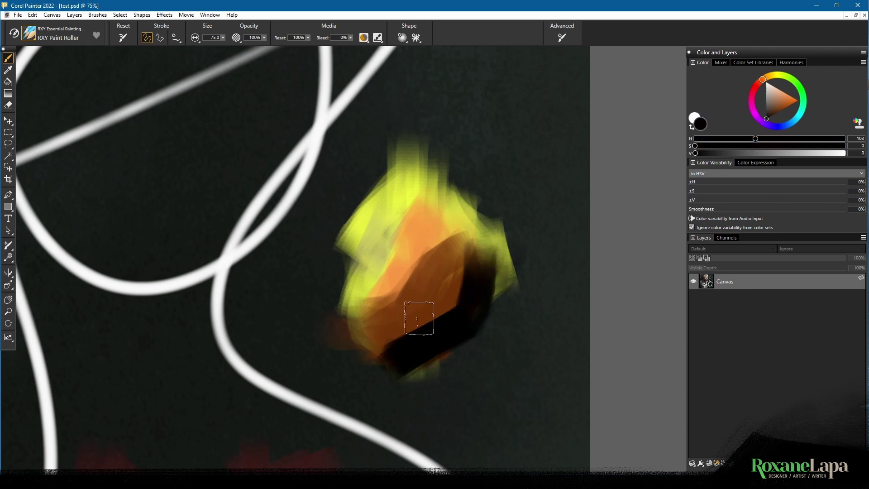
{"action": "mouse_move", "coordinate": [419, 317]}
{"action": "left_mouse_down"}
{"action": "mouse_move", "coordinate": [449, 296]}
{"action": "mouse_move", "coordinate": [412, 330]}
{"action": "mouse_move", "coordinate": [362, 354]}
{"action": "mouse_move", "coordinate": [333, 324]}
{"action": "mouse_move", "coordinate": [381, 362]}
{"action": "mouse_move", "coordinate": [403, 363]}
{"action": "mouse_move", "coordinate": [395, 352]}
{"action": "mouse_move", "coordinate": [384, 356]}
{"action": "mouse_move", "coordinate": [412, 335]}
{"action": "mouse_move", "coordinate": [432, 363]}
{"action": "mouse_move", "coordinate": [448, 353]}
{"action": "mouse_move", "coordinate": [473, 294]}
{"action": "mouse_move", "coordinate": [493, 324]}
{"action": "mouse_move", "coordinate": [471, 338]}
{"action": "mouse_move", "coordinate": [499, 314]}
{"action": "mouse_move", "coordinate": [417, 388]}
{"action": "mouse_move", "coordinate": [479, 340]}
{"action": "mouse_move", "coordinate": [504, 251]}
{"action": "mouse_move", "coordinate": [520, 271]}
{"action": "left_mouse_up"}
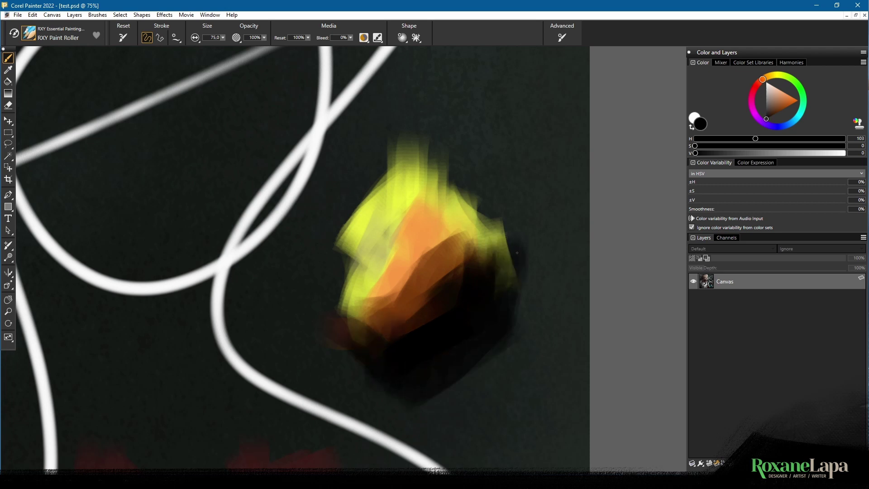
Step: Extend the black shadow strokes below and to the lower left of the yellow and orange patch
{"action": "left_click_drag", "start_coordinate": [401, 365], "coordinate": [367, 371]}
{"action": "left_click_drag", "start_coordinate": [396, 396], "coordinate": [379, 390]}
{"action": "mouse_move", "coordinate": [340, 358]}
{"action": "left_mouse_down"}
{"action": "mouse_move", "coordinate": [336, 305]}
{"action": "mouse_move", "coordinate": [328, 337]}
{"action": "mouse_move", "coordinate": [297, 346]}
{"action": "left_mouse_up"}
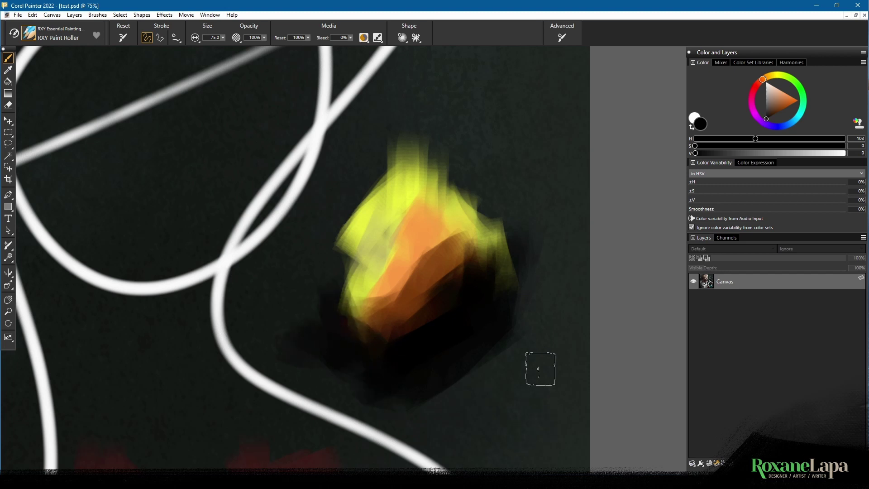
Step: Switch to the RXY Whispy Brush and paint a black flame-like shape inside the white loop left of the yellow and orange patch
{"action": "left_click", "coordinate": [31, 34]}
{"action": "scroll", "coordinate": [177, 263], "scroll_direction": "down", "scroll_amount": 2}
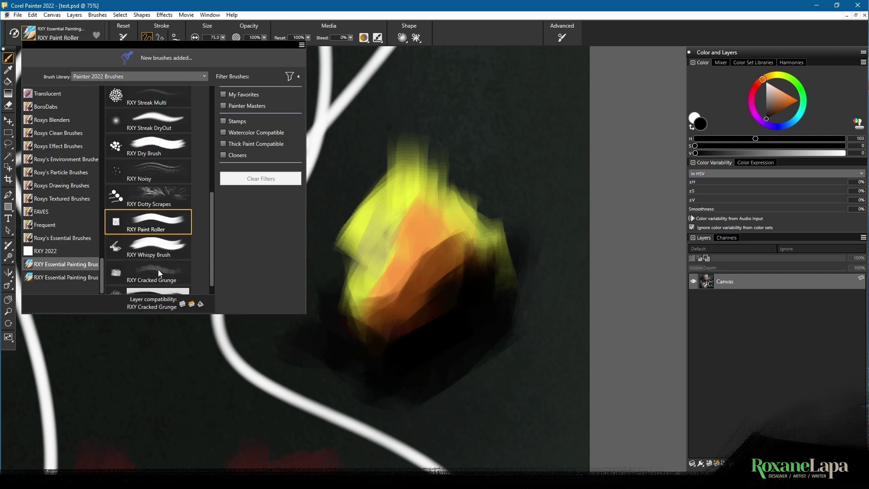
{"action": "left_click", "coordinate": [158, 251]}
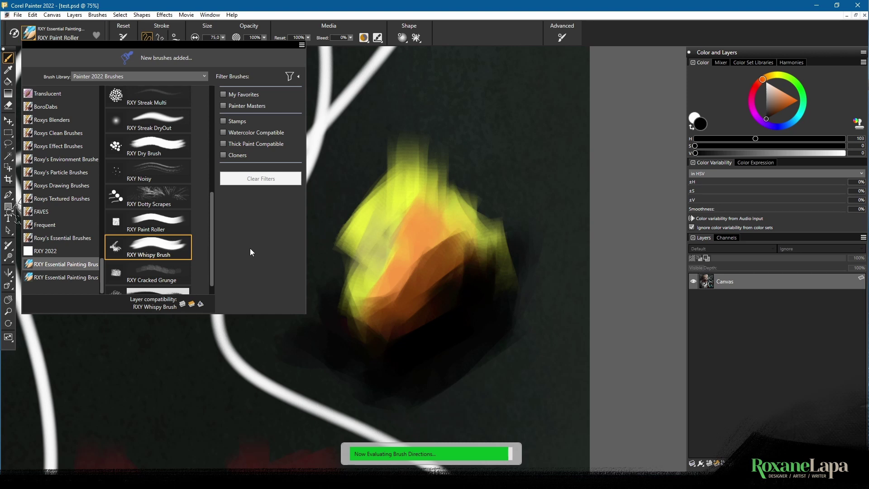
{"action": "mouse_move", "coordinate": [457, 171]}
{"action": "left_mouse_down"}
{"action": "mouse_move", "coordinate": [422, 288]}
{"action": "mouse_move", "coordinate": [565, 373]}
{"action": "left_mouse_up"}
{"action": "left_click_drag", "start_coordinate": [450, 337], "coordinate": [514, 189]}
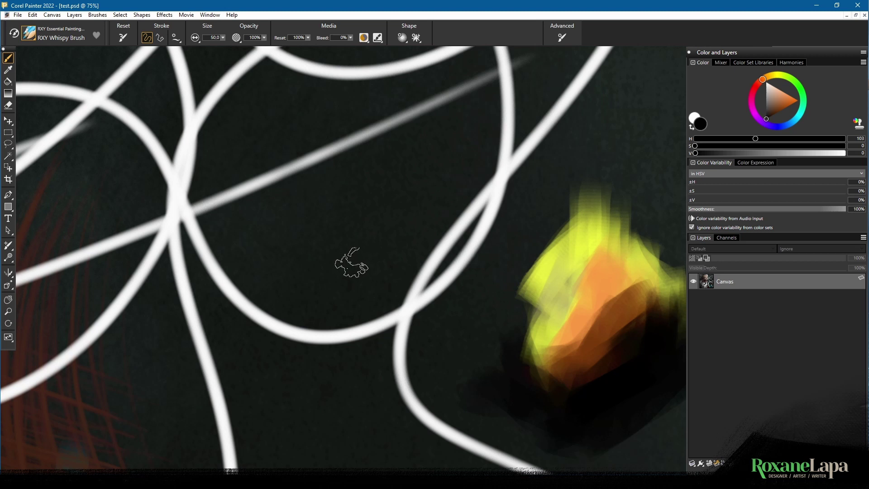
{"action": "mouse_move", "coordinate": [355, 258]}
{"action": "left_mouse_down"}
{"action": "mouse_move", "coordinate": [327, 256]}
{"action": "mouse_move", "coordinate": [360, 153]}
{"action": "mouse_move", "coordinate": [352, 255]}
{"action": "mouse_move", "coordinate": [372, 125]}
{"action": "mouse_move", "coordinate": [398, 175]}
{"action": "mouse_move", "coordinate": [404, 133]}
{"action": "left_mouse_up"}
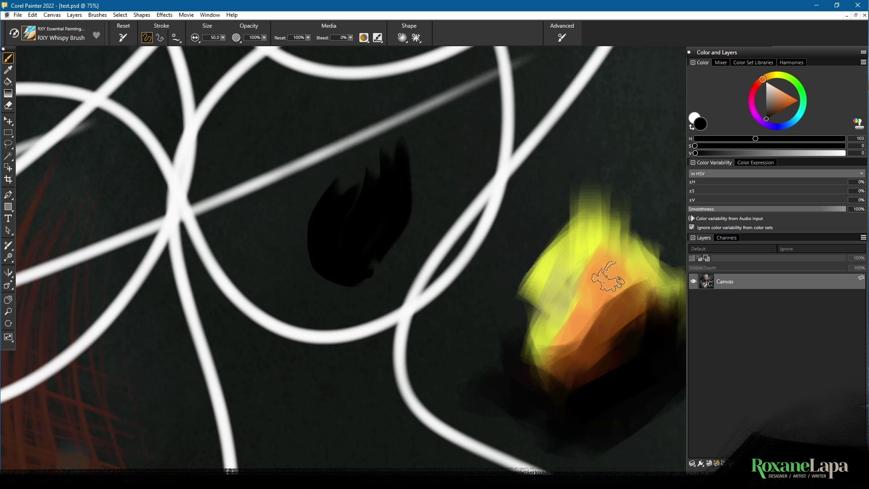
Step: Sample brownish orange and yellow from the roller patch and layer them as wispy strokes inside the black flame shape
{"action": "left_click", "coordinate": [581, 351], "text": "alt"}
{"action": "mouse_move", "coordinate": [349, 253]}
{"action": "left_mouse_down"}
{"action": "mouse_move", "coordinate": [329, 242]}
{"action": "mouse_move", "coordinate": [347, 211]}
{"action": "mouse_move", "coordinate": [343, 259]}
{"action": "mouse_move", "coordinate": [360, 193]}
{"action": "mouse_move", "coordinate": [345, 258]}
{"action": "mouse_move", "coordinate": [368, 157]}
{"action": "mouse_move", "coordinate": [355, 240]}
{"action": "mouse_move", "coordinate": [388, 161]}
{"action": "left_mouse_up"}
{"action": "left_click", "coordinate": [565, 260], "text": "alt"}
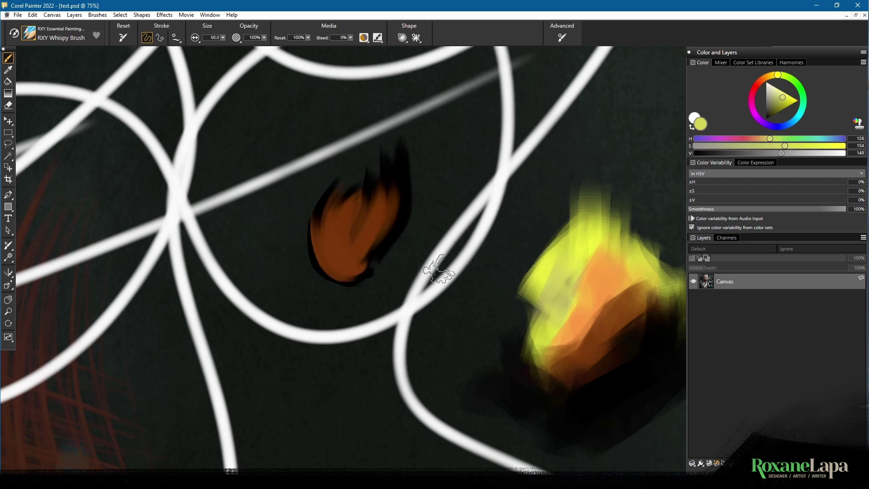
{"action": "mouse_move", "coordinate": [329, 246]}
{"action": "left_mouse_down"}
{"action": "mouse_move", "coordinate": [337, 200]}
{"action": "mouse_move", "coordinate": [360, 206]}
{"action": "left_mouse_up"}
{"action": "mouse_move", "coordinate": [359, 236]}
{"action": "left_mouse_down"}
{"action": "mouse_move", "coordinate": [369, 172]}
{"action": "mouse_move", "coordinate": [382, 171]}
{"action": "left_mouse_up"}
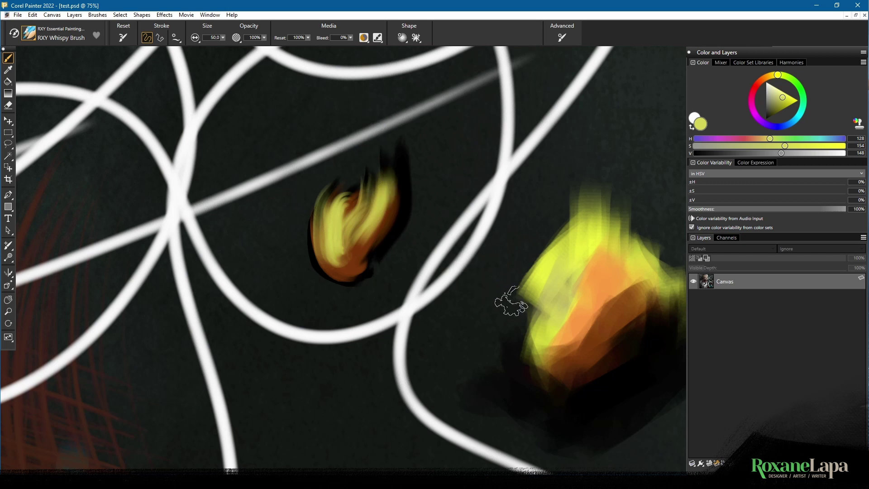
Step: Choose a light grey and paint a wispy cloud with a small puff beside it above the yellow speckled burst
{"action": "left_click", "coordinate": [766, 87]}
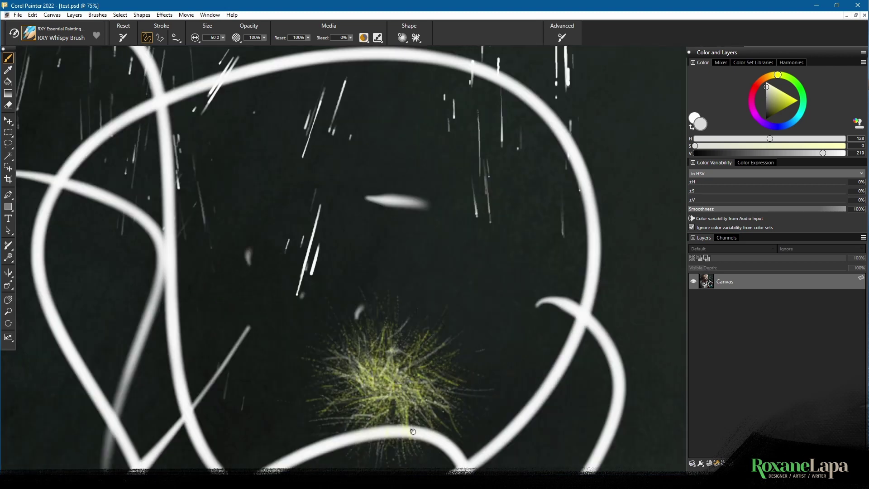
{"action": "left_click_drag", "start_coordinate": [413, 431], "coordinate": [437, 479]}
{"action": "mouse_move", "coordinate": [498, 248]}
{"action": "left_mouse_down"}
{"action": "mouse_move", "coordinate": [486, 229]}
{"action": "mouse_move", "coordinate": [464, 254]}
{"action": "mouse_move", "coordinate": [465, 243]}
{"action": "mouse_move", "coordinate": [422, 227]}
{"action": "mouse_move", "coordinate": [409, 256]}
{"action": "mouse_move", "coordinate": [381, 233]}
{"action": "mouse_move", "coordinate": [487, 253]}
{"action": "mouse_move", "coordinate": [513, 249]}
{"action": "mouse_move", "coordinate": [515, 258]}
{"action": "mouse_move", "coordinate": [525, 236]}
{"action": "mouse_move", "coordinate": [479, 223]}
{"action": "mouse_move", "coordinate": [498, 211]}
{"action": "mouse_move", "coordinate": [505, 217]}
{"action": "mouse_move", "coordinate": [435, 218]}
{"action": "mouse_move", "coordinate": [423, 245]}
{"action": "mouse_move", "coordinate": [446, 219]}
{"action": "mouse_move", "coordinate": [455, 229]}
{"action": "mouse_move", "coordinate": [483, 223]}
{"action": "mouse_move", "coordinate": [528, 245]}
{"action": "mouse_move", "coordinate": [464, 257]}
{"action": "mouse_move", "coordinate": [514, 255]}
{"action": "mouse_move", "coordinate": [539, 236]}
{"action": "mouse_move", "coordinate": [575, 248]}
{"action": "mouse_move", "coordinate": [301, 252]}
{"action": "left_mouse_up"}
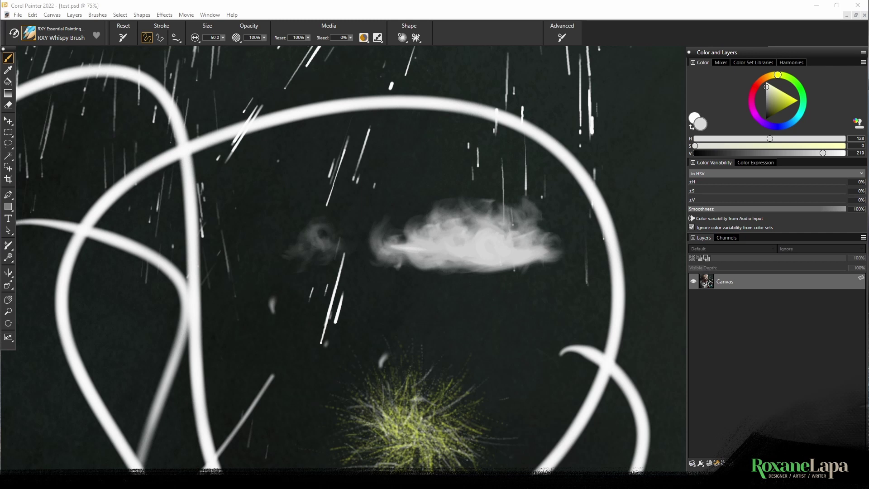
Step: Switch to the RXY Cracked Grunge brush and paint a textured grey patch on the dark background beside the forehead
{"action": "left_click", "coordinate": [29, 33]}
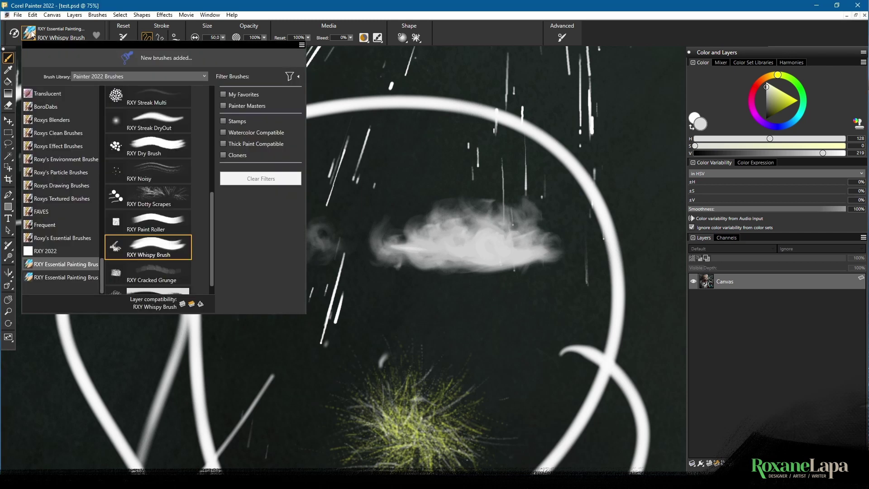
{"action": "left_click", "coordinate": [159, 274]}
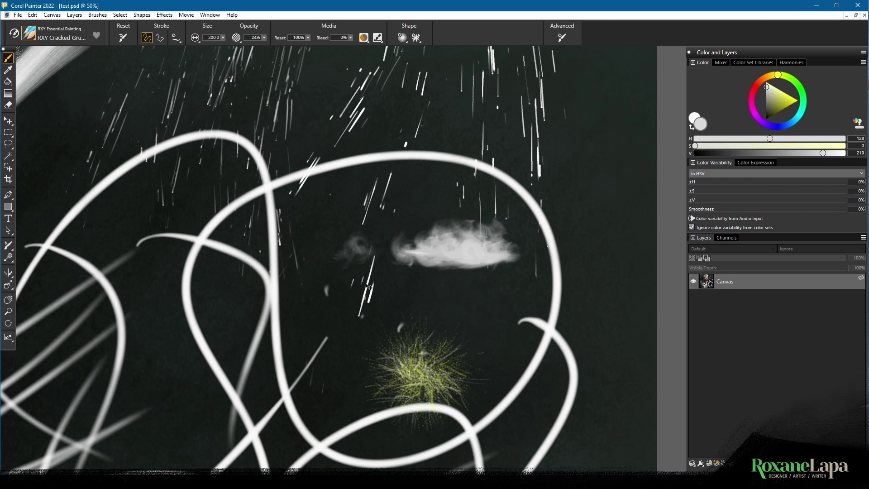
{"action": "key", "text": "ctrl+minus"}
{"action": "left_click_drag", "start_coordinate": [369, 287], "coordinate": [489, 412]}
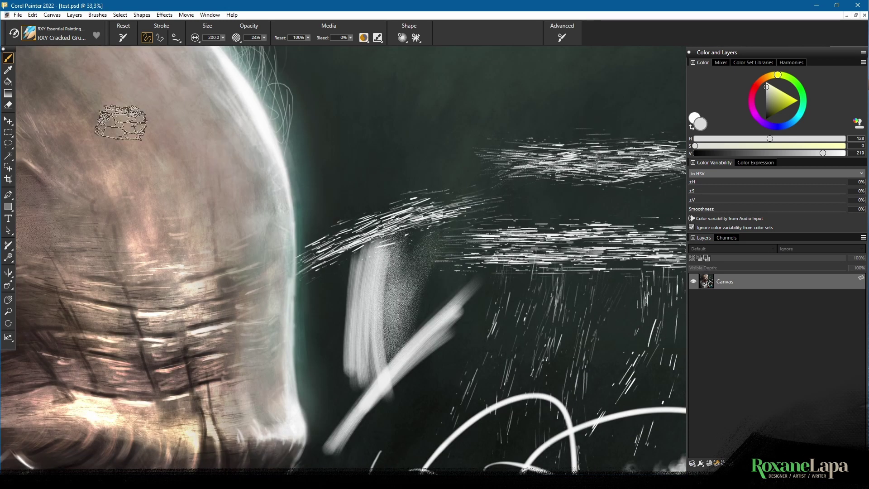
{"action": "mouse_move", "coordinate": [426, 160]}
{"action": "left_mouse_down"}
{"action": "mouse_move", "coordinate": [551, 223]}
{"action": "mouse_move", "coordinate": [606, 164]}
{"action": "mouse_move", "coordinate": [371, 304]}
{"action": "mouse_move", "coordinate": [336, 203]}
{"action": "left_mouse_up"}
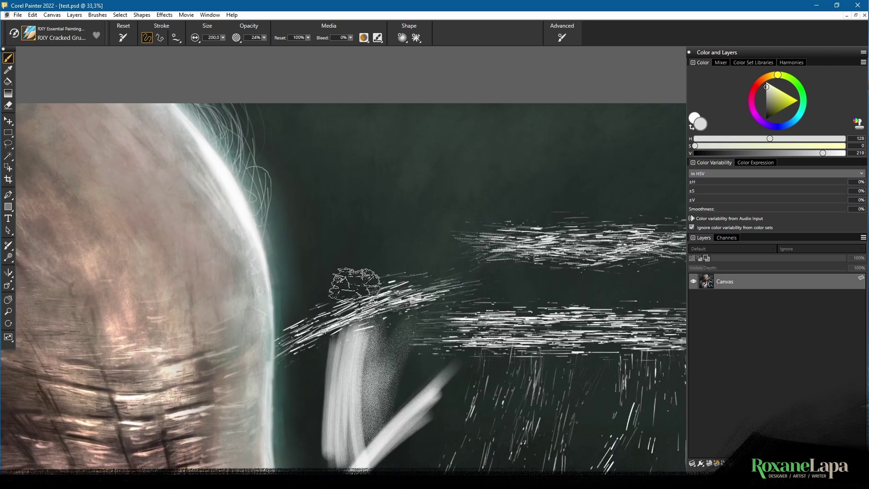
{"action": "mouse_move", "coordinate": [353, 273]}
{"action": "left_mouse_down"}
{"action": "mouse_move", "coordinate": [362, 142]}
{"action": "mouse_move", "coordinate": [392, 249]}
{"action": "mouse_move", "coordinate": [335, 199]}
{"action": "mouse_move", "coordinate": [308, 213]}
{"action": "mouse_move", "coordinate": [335, 263]}
{"action": "mouse_move", "coordinate": [381, 173]}
{"action": "mouse_move", "coordinate": [398, 199]}
{"action": "mouse_move", "coordinate": [398, 252]}
{"action": "mouse_move", "coordinate": [385, 153]}
{"action": "mouse_move", "coordinate": [395, 237]}
{"action": "mouse_move", "coordinate": [449, 222]}
{"action": "left_mouse_up"}
{"action": "mouse_move", "coordinate": [350, 214]}
{"action": "left_mouse_down"}
{"action": "mouse_move", "coordinate": [375, 217]}
{"action": "mouse_move", "coordinate": [384, 267]}
{"action": "mouse_move", "coordinate": [421, 258]}
{"action": "mouse_move", "coordinate": [400, 235]}
{"action": "left_mouse_up"}
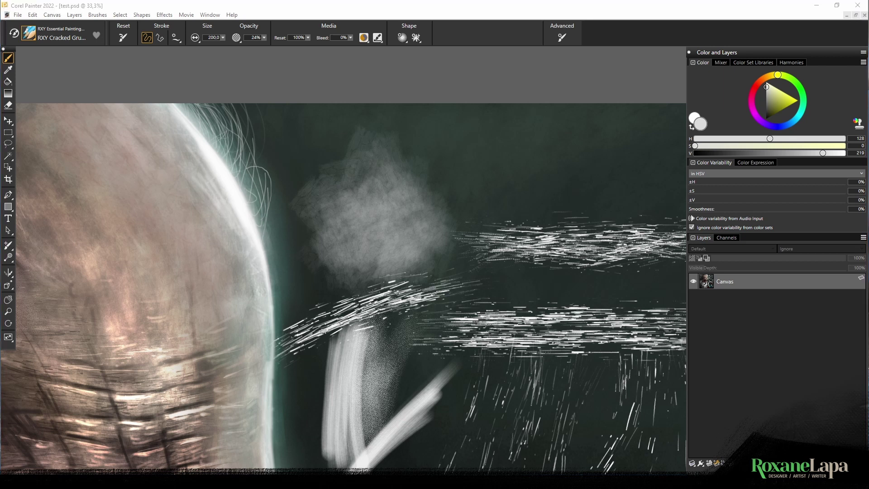
Step: Switch to the RXY Spraycan brush, choose black, and spray a faint speckled area above the upper white streaks
{"action": "left_click", "coordinate": [33, 38]}
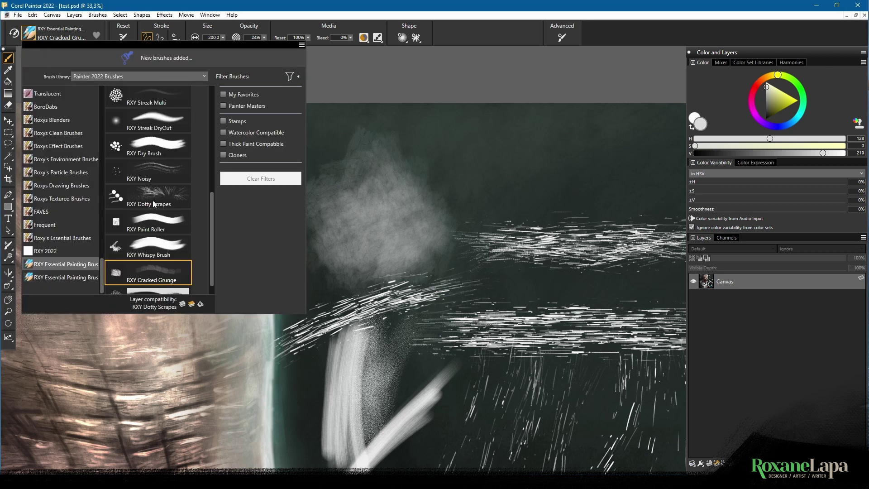
{"action": "scroll", "coordinate": [214, 235], "scroll_direction": "down", "scroll_amount": 1}
{"action": "left_click", "coordinate": [159, 282]}
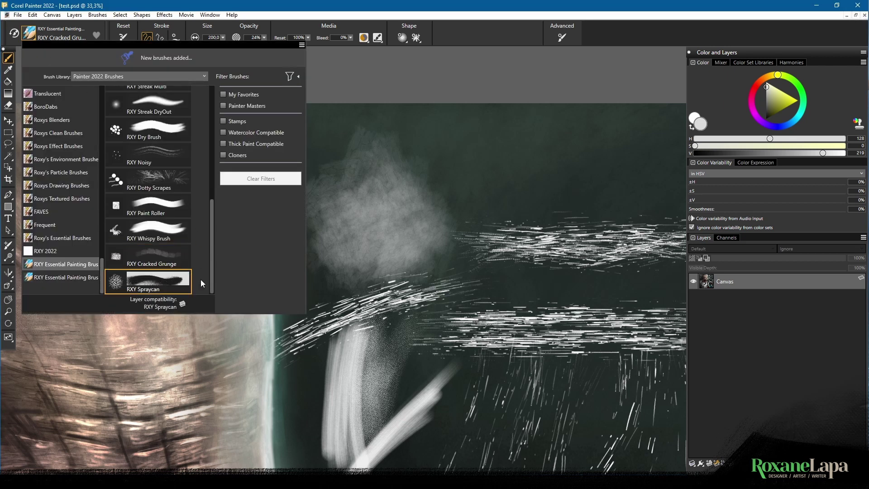
{"action": "left_click", "coordinate": [772, 104]}
{"action": "left_click_drag", "start_coordinate": [771, 105], "coordinate": [766, 119]}
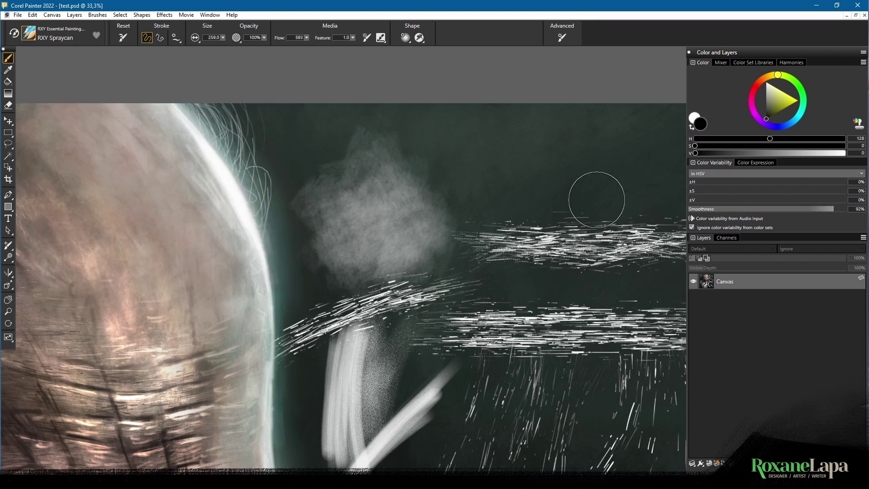
{"action": "scroll", "coordinate": [425, 255], "scroll_direction": "down", "scroll_amount": 1}
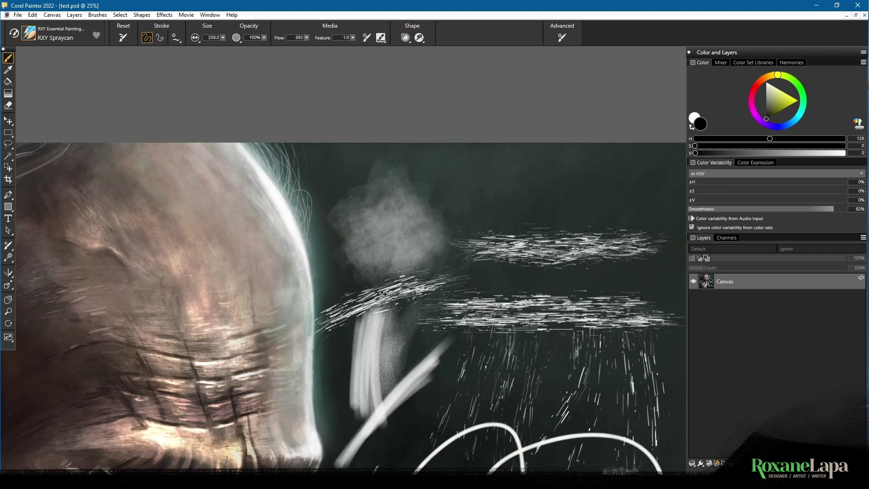
{"action": "scroll", "coordinate": [393, 299], "scroll_direction": "down", "scroll_amount": 1}
{"action": "mouse_move", "coordinate": [411, 328]}
{"action": "left_mouse_down"}
{"action": "mouse_move", "coordinate": [420, 204]}
{"action": "mouse_move", "coordinate": [429, 369]}
{"action": "left_mouse_up"}
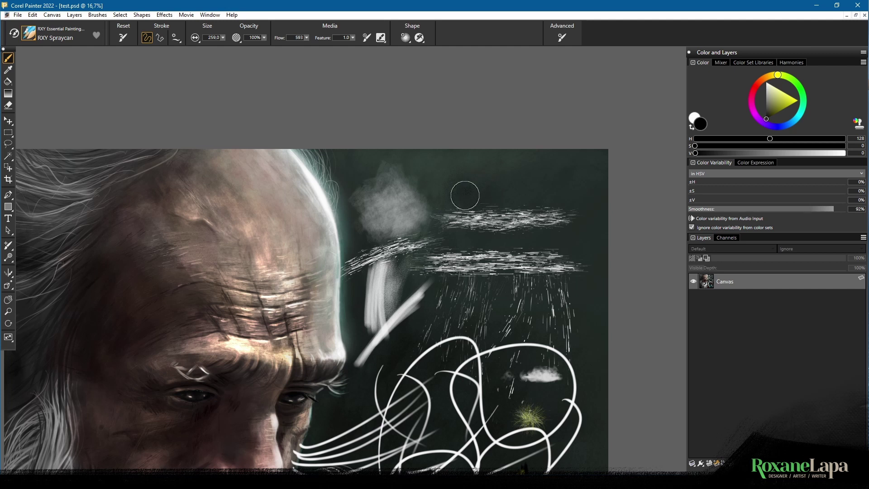
{"action": "key", "text": "ctrl+plus"}
{"action": "key", "text": "ctrl+plus"}
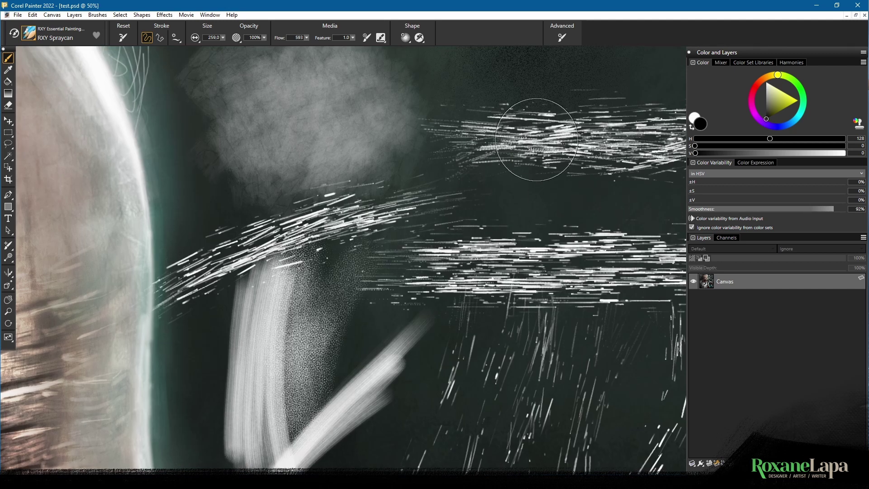
{"action": "mouse_move", "coordinate": [539, 148]}
{"action": "left_mouse_down"}
{"action": "mouse_move", "coordinate": [438, 219]}
{"action": "mouse_move", "coordinate": [342, 331]}
{"action": "left_mouse_up"}
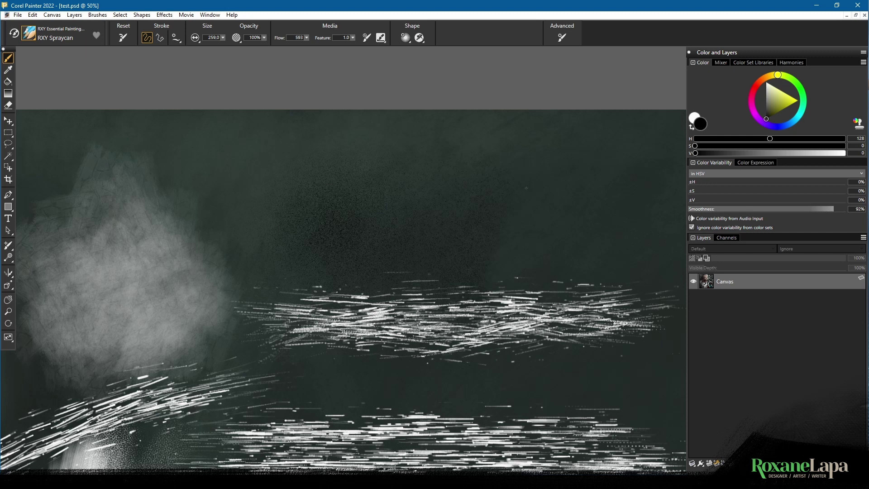
Step: Spray a dense black band across the upper white streaks with a solid spot beside it, and lightly speckle the gap between the streak bands
{"action": "left_click_drag", "start_coordinate": [526, 188], "coordinate": [504, 338]}
{"action": "left_click_drag", "start_coordinate": [533, 173], "coordinate": [503, 353]}
{"action": "left_click_drag", "start_coordinate": [527, 181], "coordinate": [493, 346]}
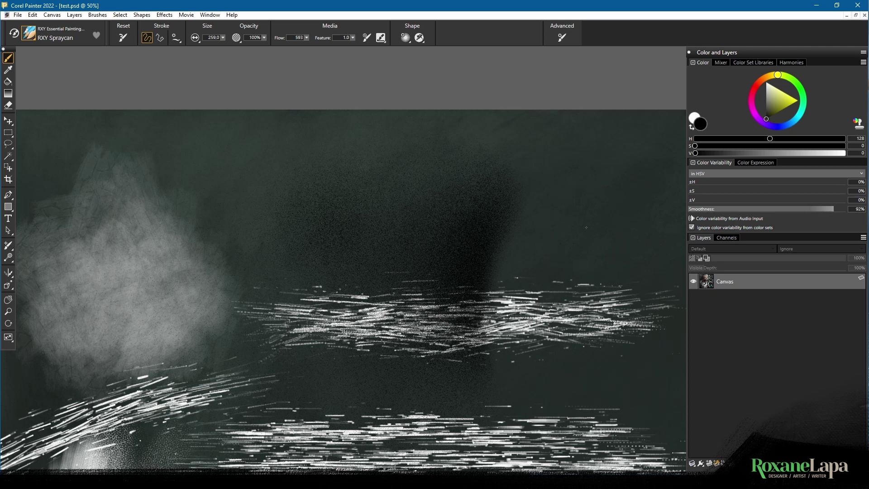
{"action": "left_click_drag", "start_coordinate": [562, 217], "coordinate": [548, 211]}
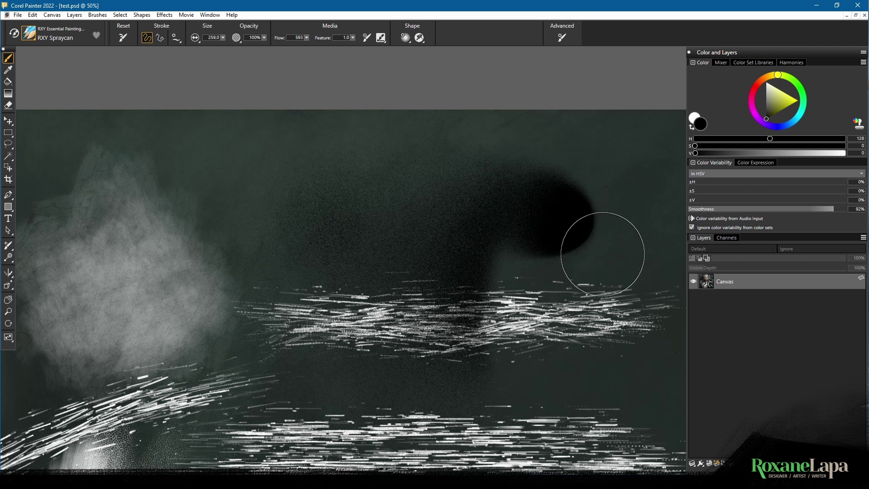
{"action": "mouse_move", "coordinate": [496, 291]}
{"action": "left_mouse_down"}
{"action": "mouse_move", "coordinate": [431, 162]}
{"action": "mouse_move", "coordinate": [395, 125]}
{"action": "left_mouse_up"}
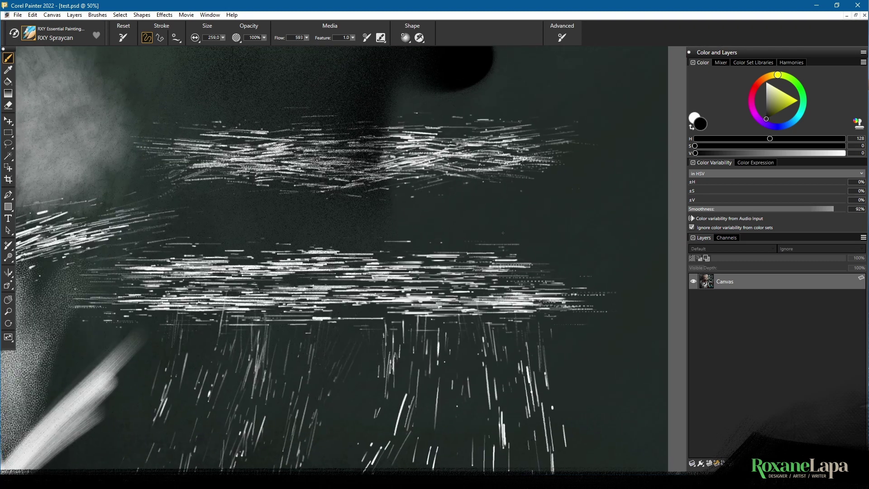
{"action": "left_click_drag", "start_coordinate": [545, 259], "coordinate": [578, 200]}
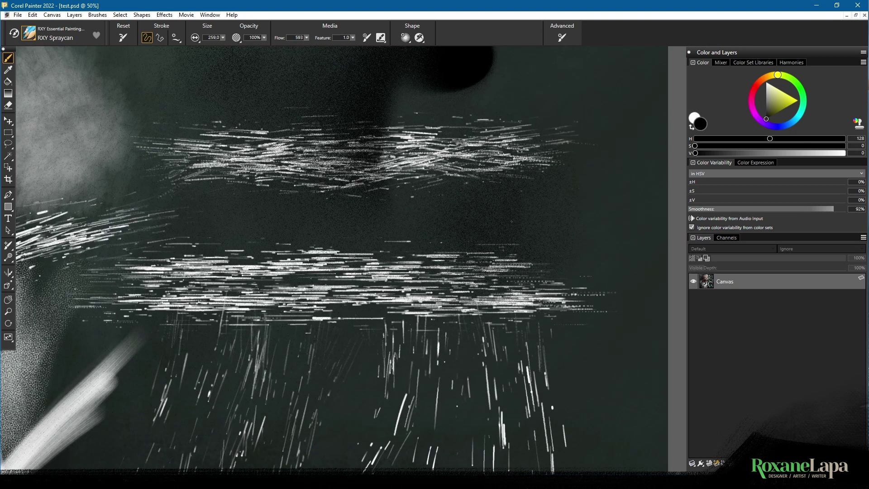
Step: Choose a vivid purple and spray a soft haze with a dense oval spot below the lower white streaks
{"action": "left_click_drag", "start_coordinate": [769, 105], "coordinate": [811, 102]}
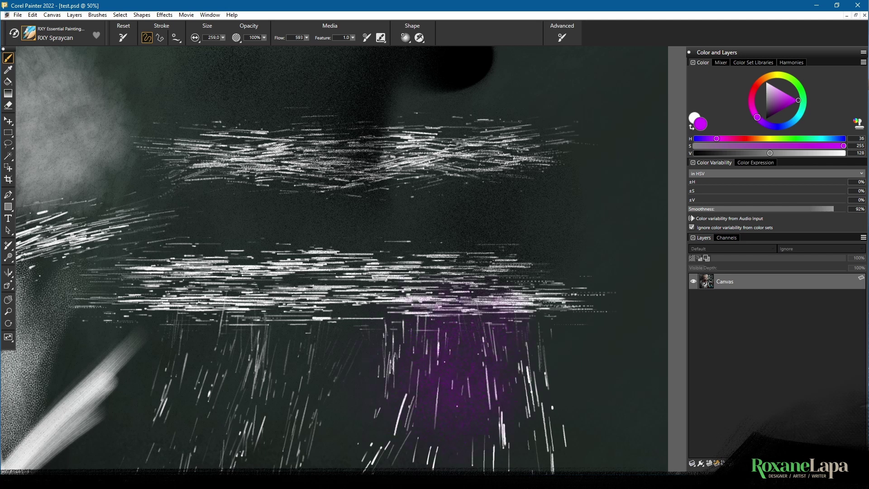
{"action": "mouse_move", "coordinate": [528, 371]}
{"action": "left_mouse_down"}
{"action": "mouse_move", "coordinate": [530, 358]}
{"action": "mouse_move", "coordinate": [597, 356]}
{"action": "left_mouse_up"}
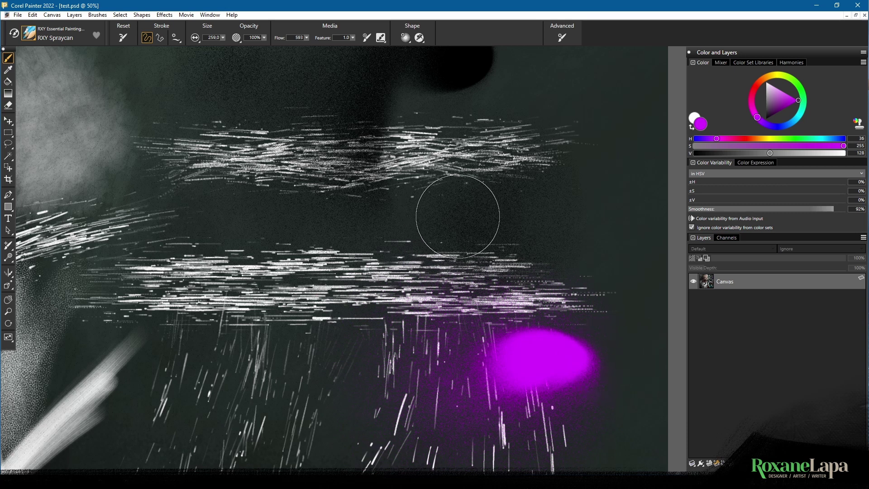
{"action": "scroll", "coordinate": [407, 276], "scroll_direction": "down", "scroll_amount": 3}
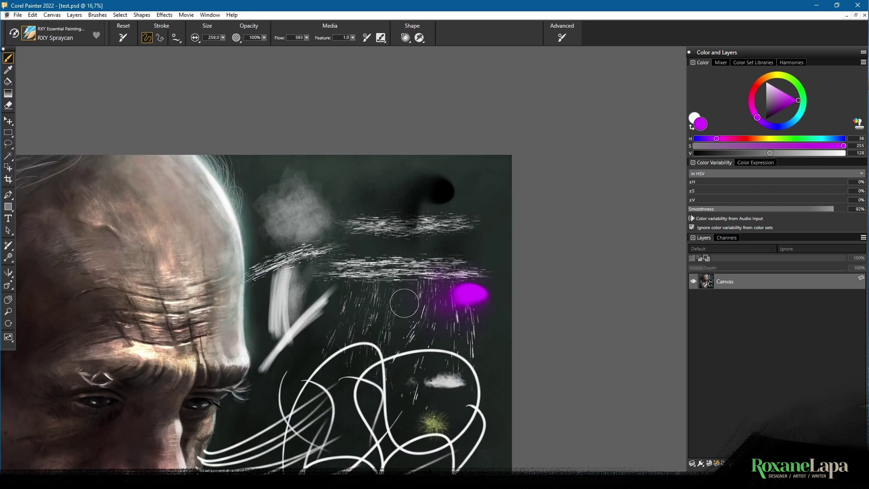
{"action": "left_click_drag", "start_coordinate": [404, 303], "coordinate": [483, 231]}
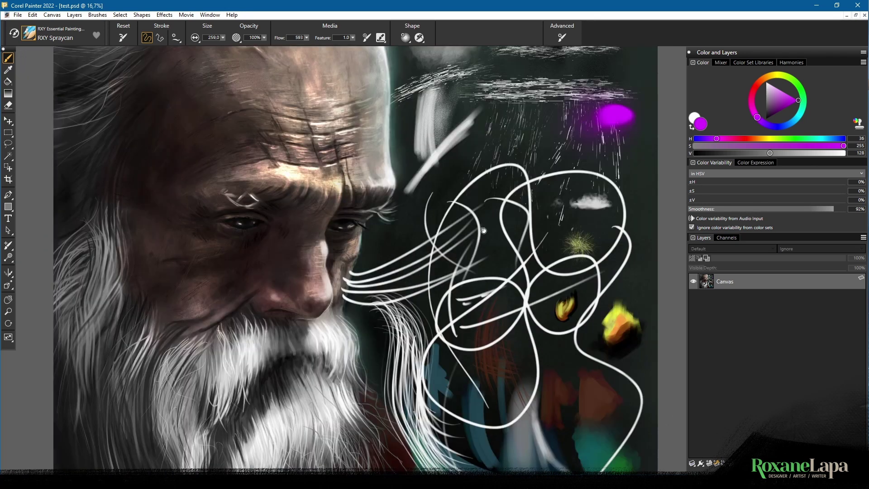
{"action": "scroll", "coordinate": [417, 326], "scroll_direction": "down", "scroll_amount": 1}
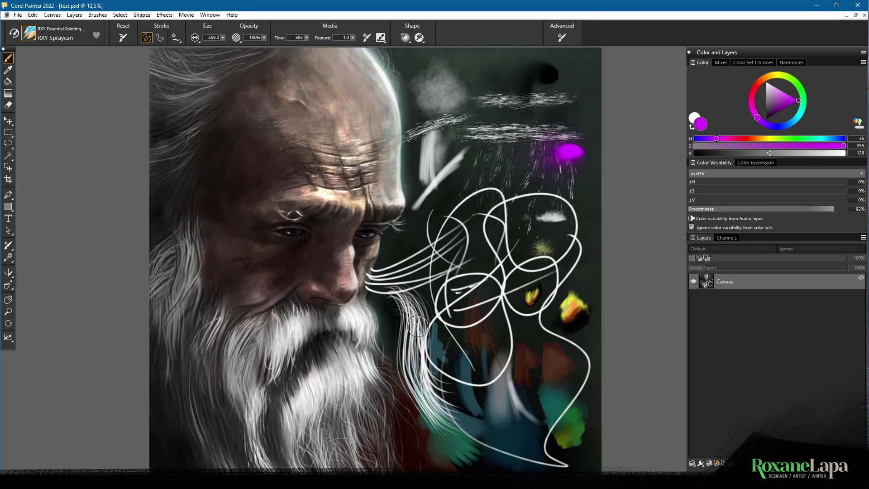